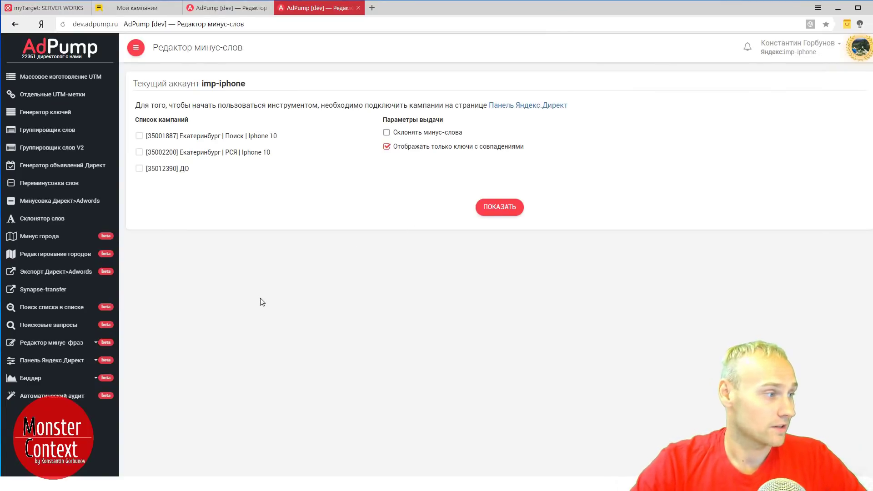
{"action": "left_click", "coordinate": [68, 342]}
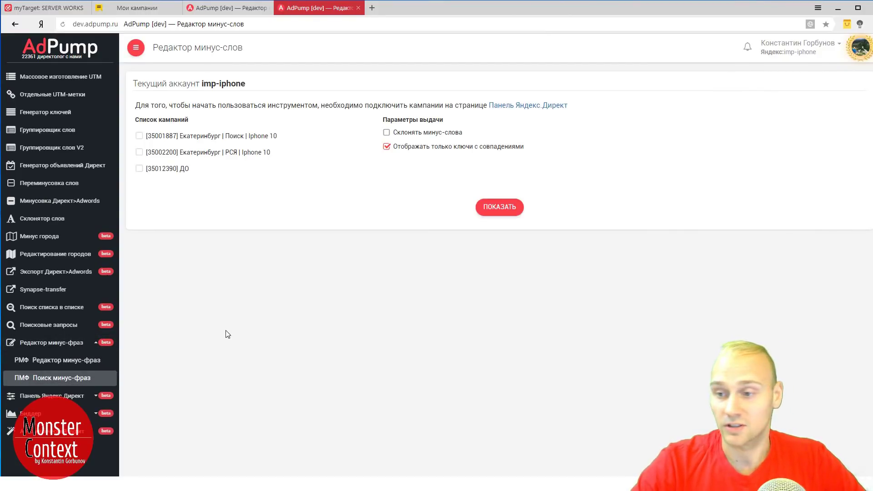
{"action": "left_click", "coordinate": [73, 346]}
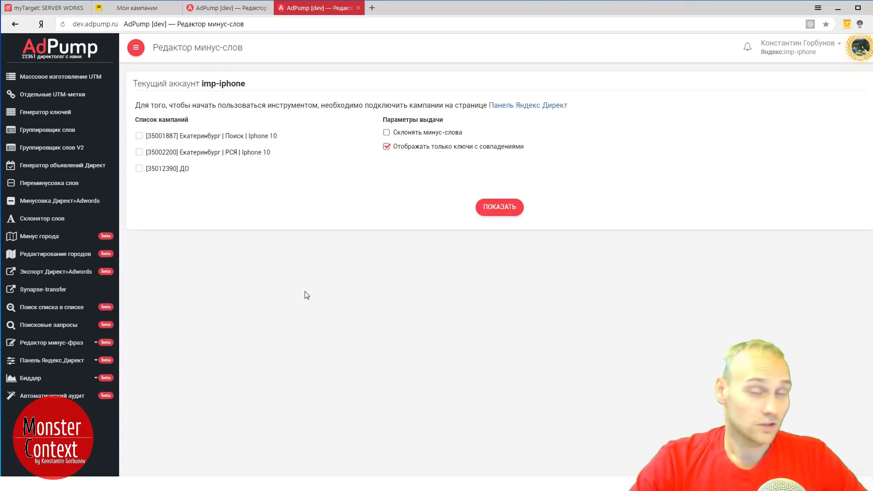
Switch to Direct Commander and show the ad groups of the campaign "ННовгород | Поиск | Iphone 10" in a wider pane.
{"action": "key", "text": "alt+Tab"}
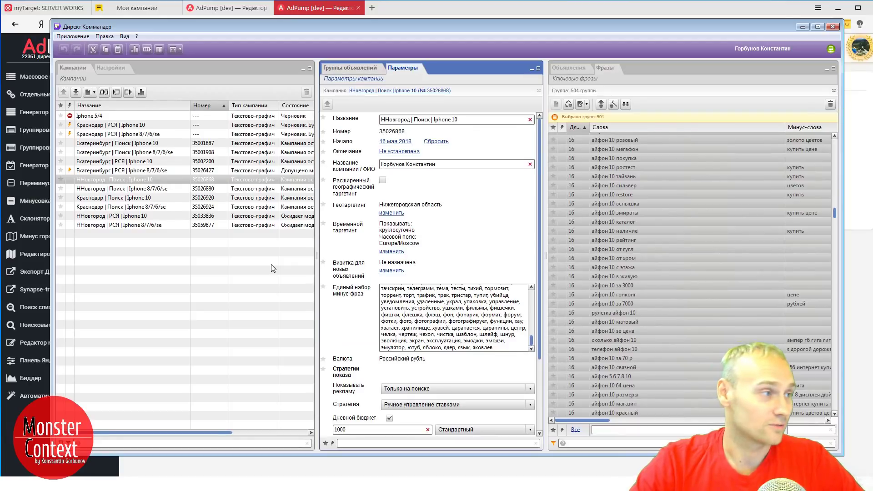
{"action": "left_click", "coordinate": [155, 191]}
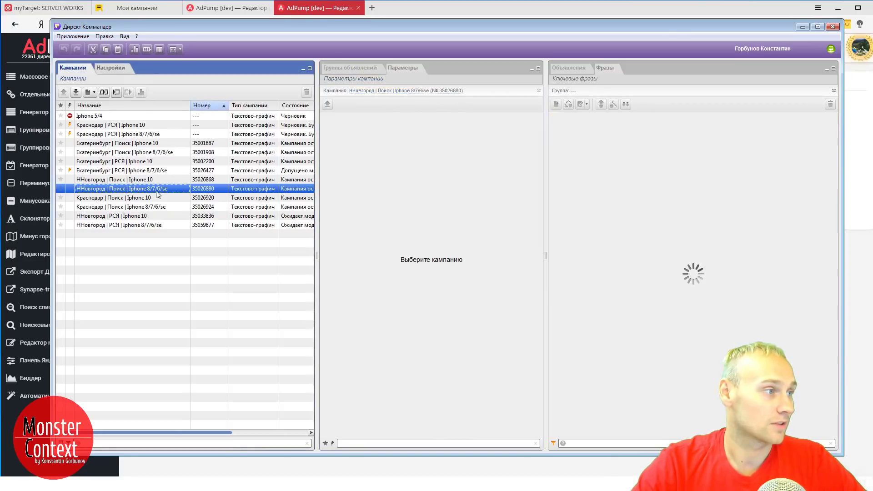
{"action": "left_click", "coordinate": [145, 198]}
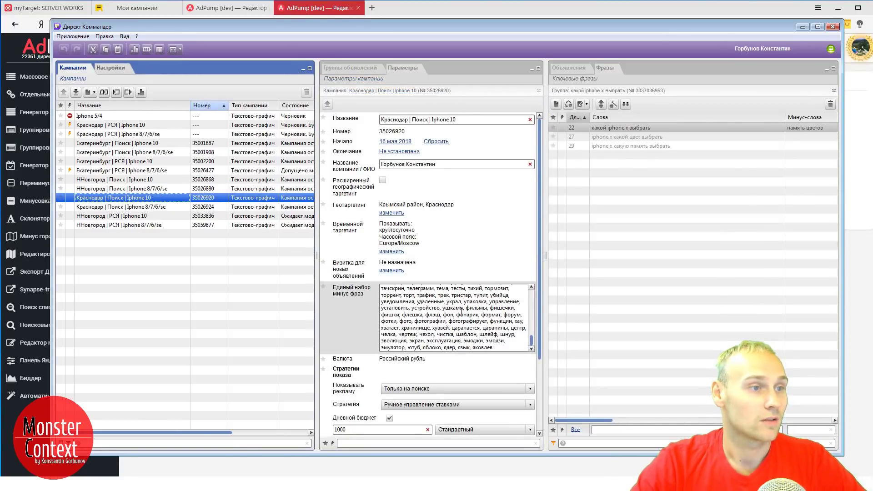
{"action": "left_click", "coordinate": [139, 180]}
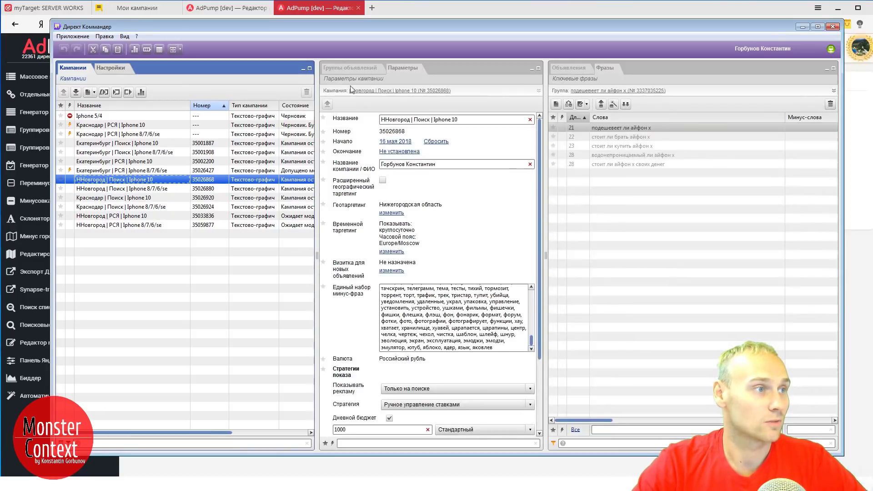
{"action": "left_click", "coordinate": [351, 69]}
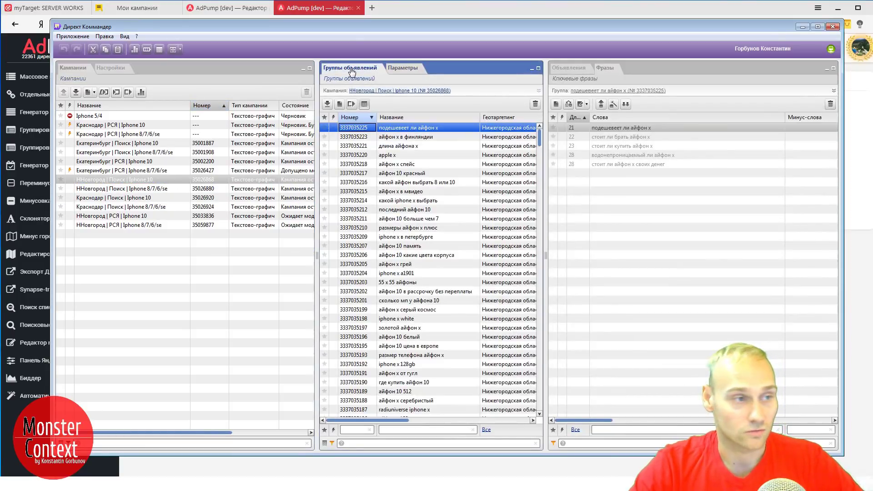
{"action": "left_click_drag", "start_coordinate": [317, 255], "coordinate": [251, 257]}
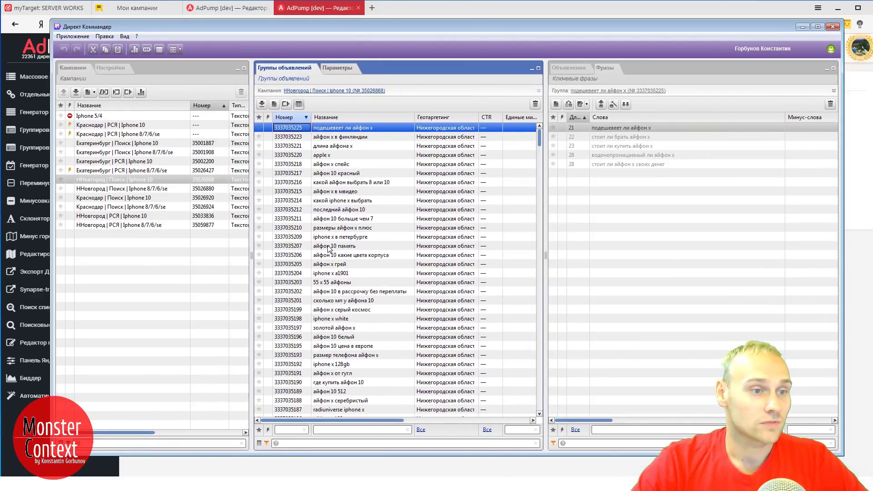
{"action": "left_click_drag", "start_coordinate": [252, 256], "coordinate": [272, 255]}
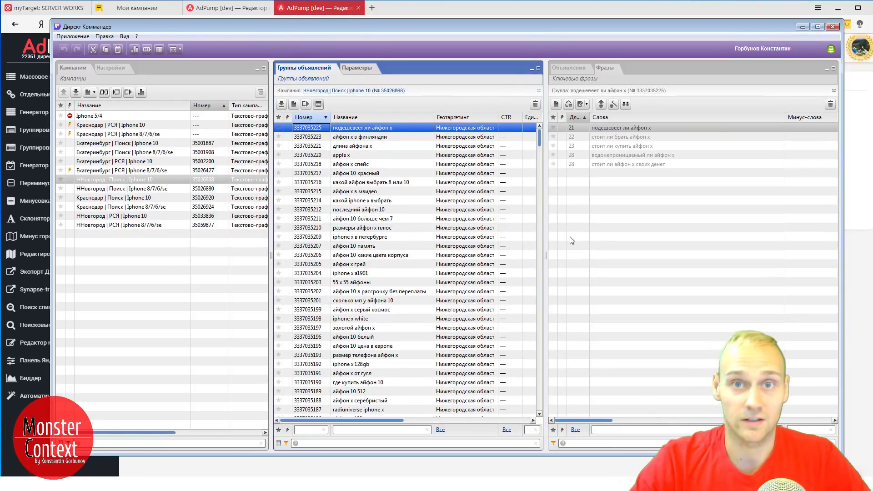
Look over the campaign's parameters, then select all of its ad groups to list their key phrases together.
{"action": "left_click", "coordinate": [356, 67]}
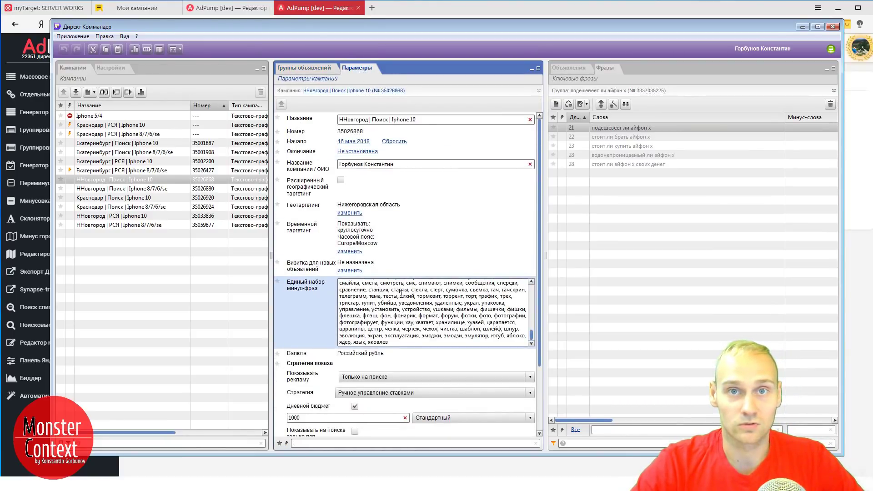
{"action": "left_click", "coordinate": [312, 68]}
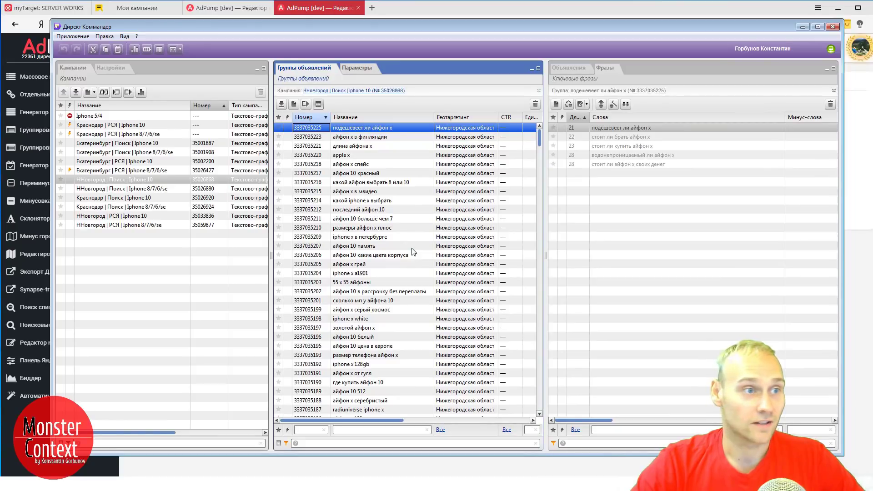
{"action": "left_click", "coordinate": [356, 68]}
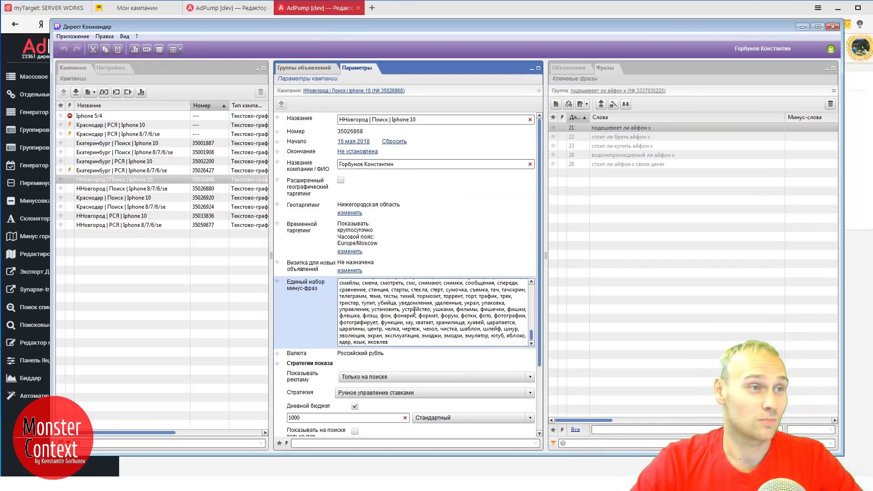
{"action": "left_click", "coordinate": [309, 69]}
{"action": "left_click", "coordinate": [366, 213]}
{"action": "key", "text": "ctrl+a"}
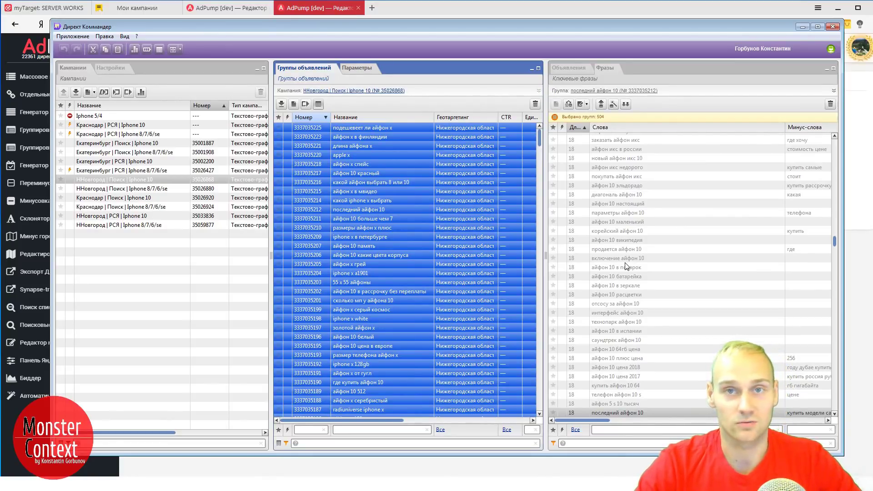
Examine the campaign's shared negative-phrase set from its beginning, highlighting the word "помощь".
{"action": "left_click", "coordinate": [362, 71]}
{"action": "scroll", "coordinate": [425, 315], "scroll_direction": "up", "scroll_amount": 15}
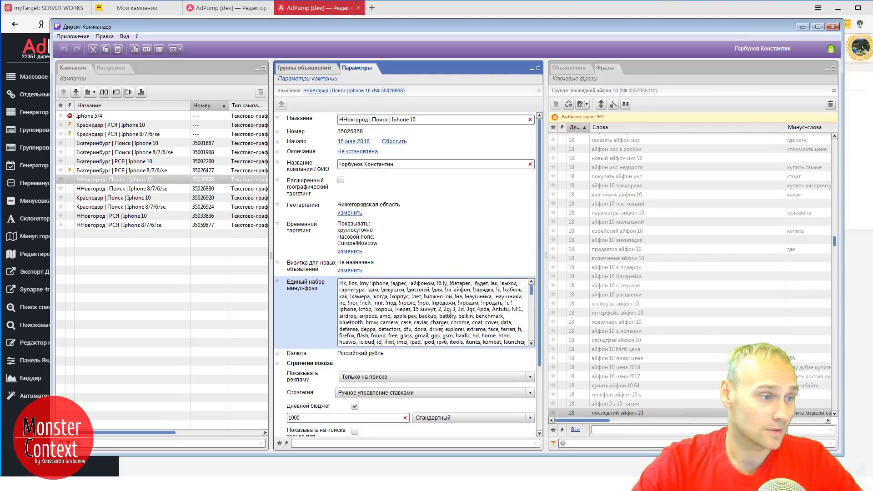
{"action": "scroll", "coordinate": [453, 314], "scroll_direction": "down", "scroll_amount": 6}
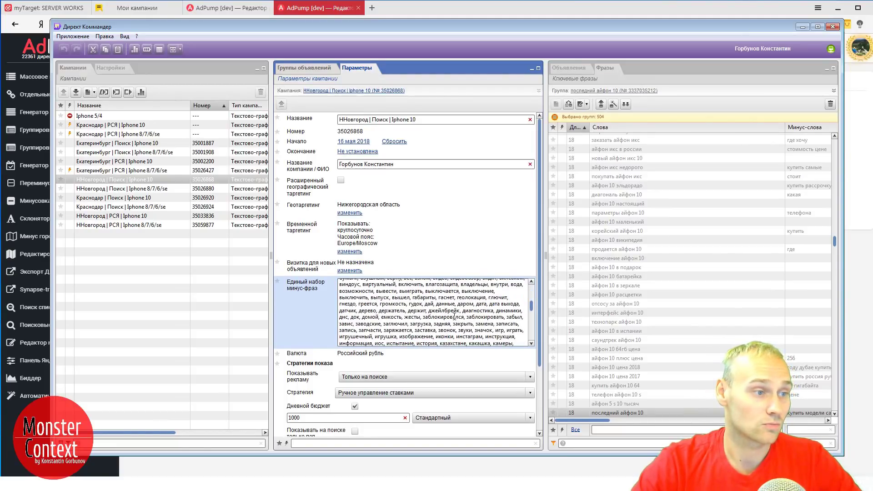
{"action": "scroll", "coordinate": [454, 315], "scroll_direction": "down", "scroll_amount": 4}
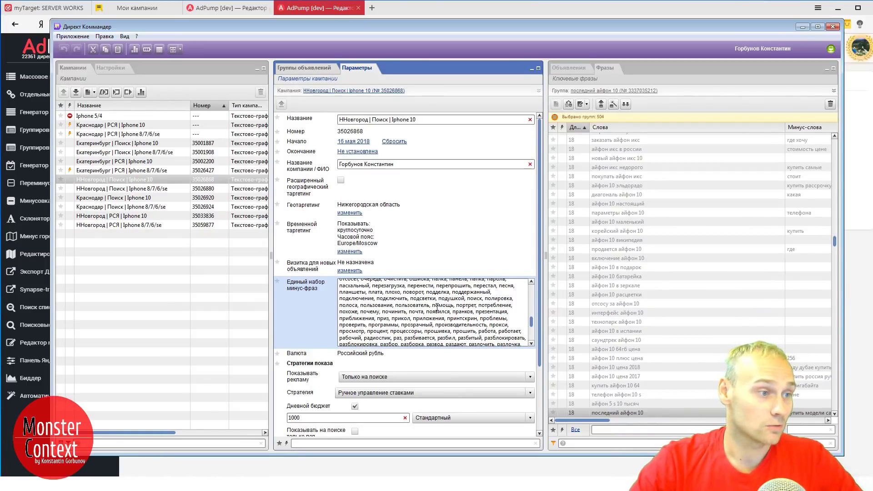
{"action": "left_click_drag", "start_coordinate": [432, 305], "coordinate": [453, 305]}
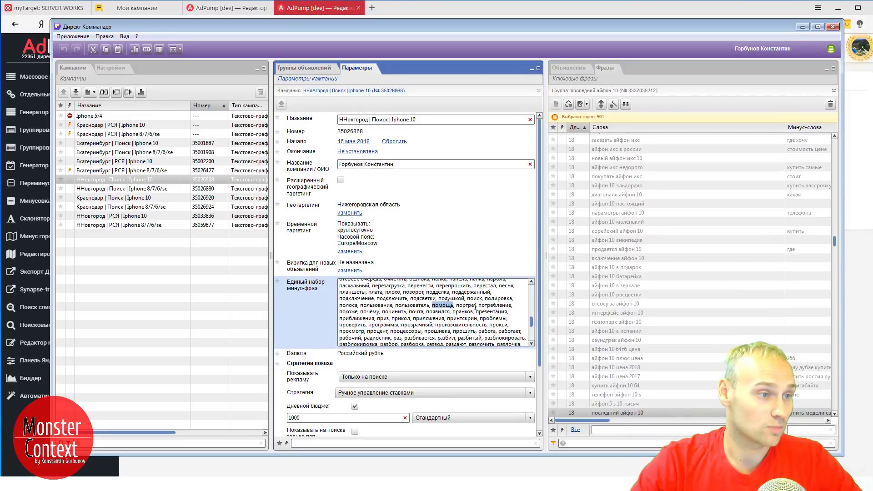
Check the key phrases for an unwanted word, highlighting "саундтрек" in the phrase "саундтрек айфон 10".
{"action": "left_click", "coordinate": [636, 222]}
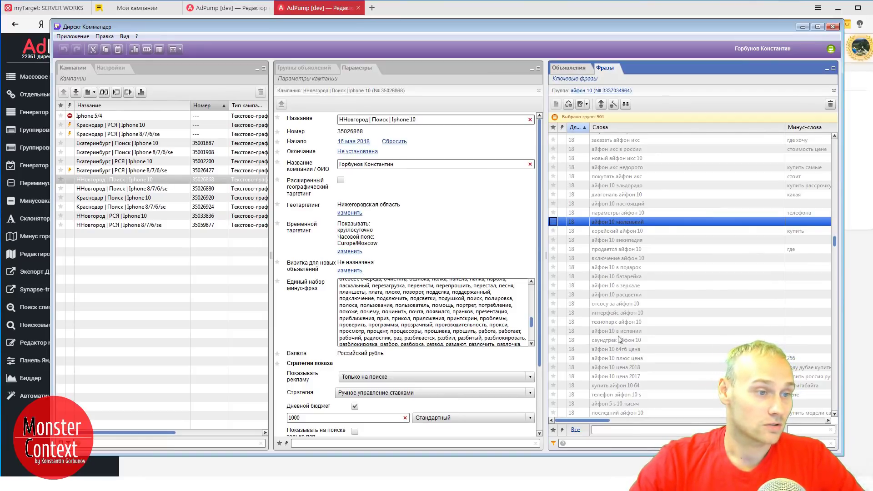
{"action": "left_click", "coordinate": [611, 340]}
{"action": "left_click", "coordinate": [611, 342]}
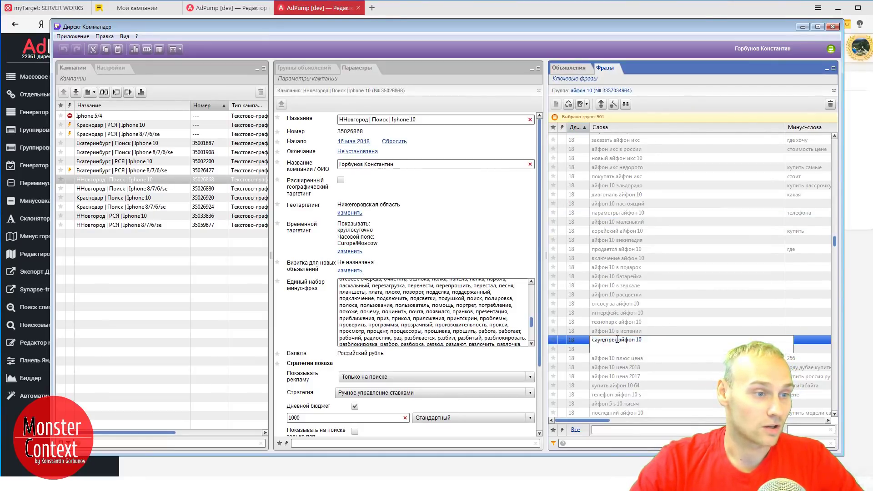
{"action": "double_click", "coordinate": [612, 341]}
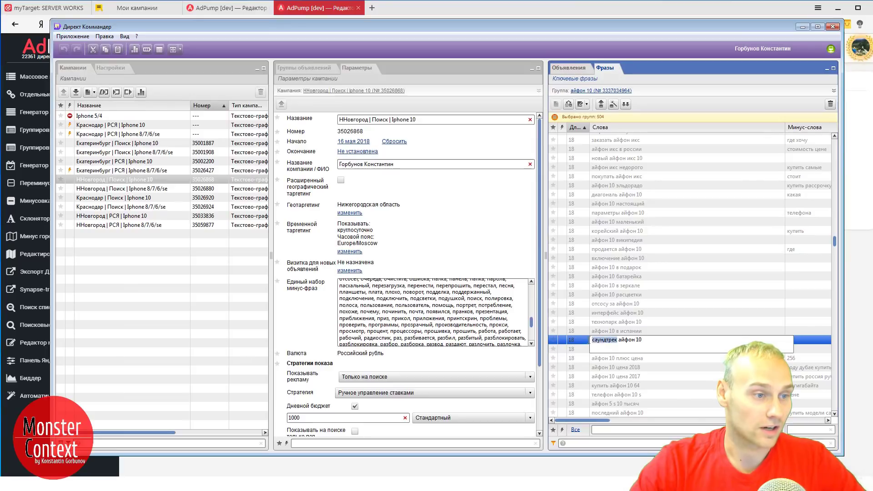
{"action": "left_click", "coordinate": [628, 333]}
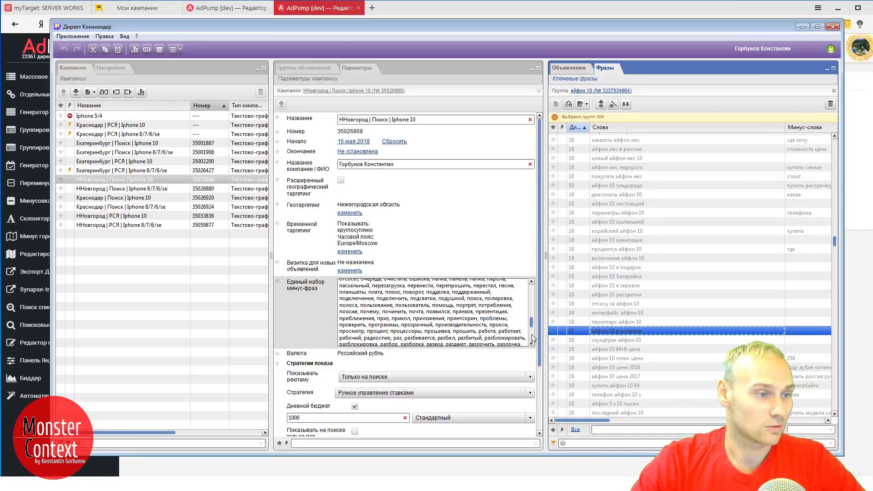
Append "саундтрек" to the shared negative-phrase set of the campaign "ННовгород | Поиск | Iphone 10".
{"action": "left_click", "coordinate": [473, 331]}
{"action": "type", "text": "?"}
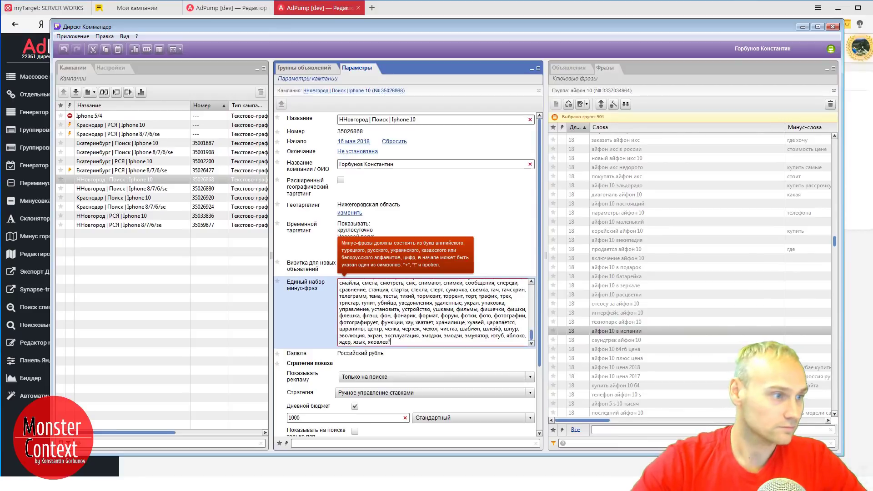
{"action": "key", "text": "BackSpace"}
{"action": "type", "text": ", саундтрек"}
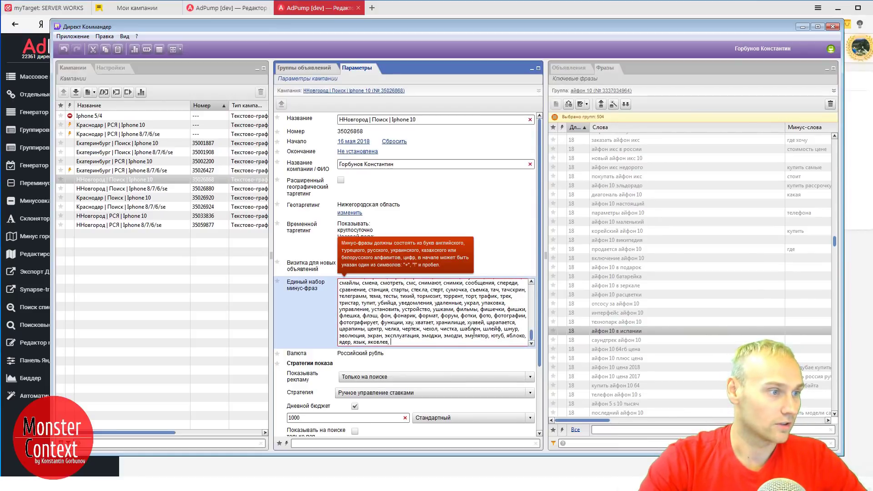
{"action": "left_click", "coordinate": [120, 180]}
{"action": "left_click", "coordinate": [429, 7]}
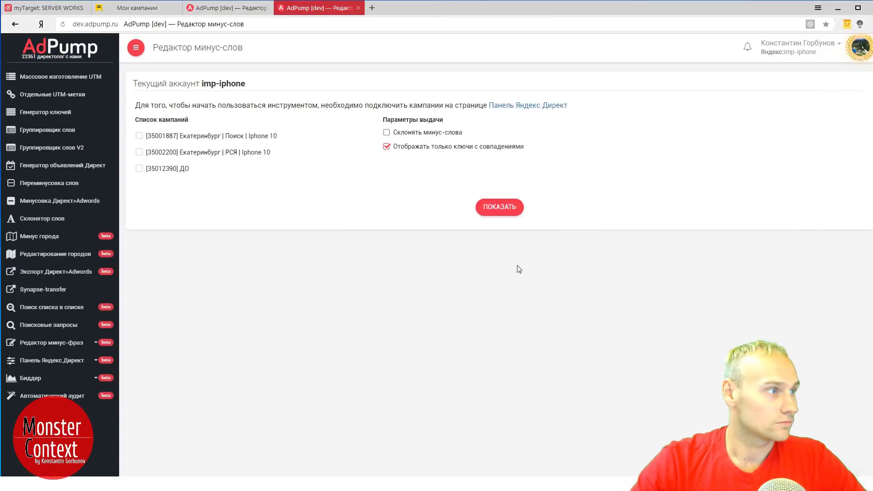
{"action": "key", "text": "alt+Tab"}
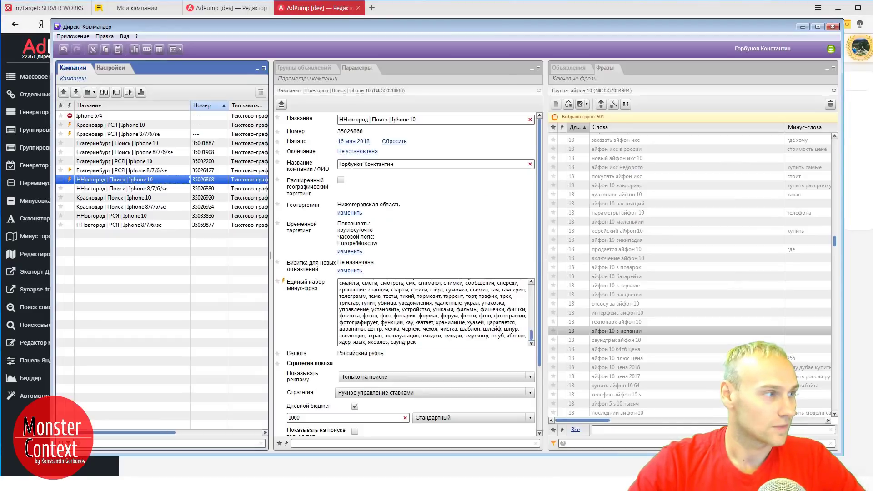
Append "саундтрек" to the shared negative-phrase set of the campaign "Екатеринбург | Поиск | Iphone 10".
{"action": "left_click", "coordinate": [121, 144]}
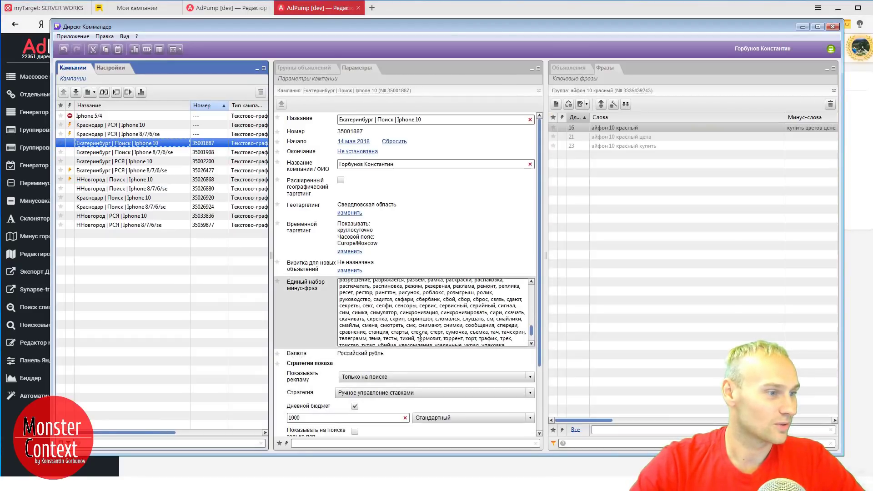
{"action": "left_click", "coordinate": [454, 344]}
{"action": "type", "text": "?"}
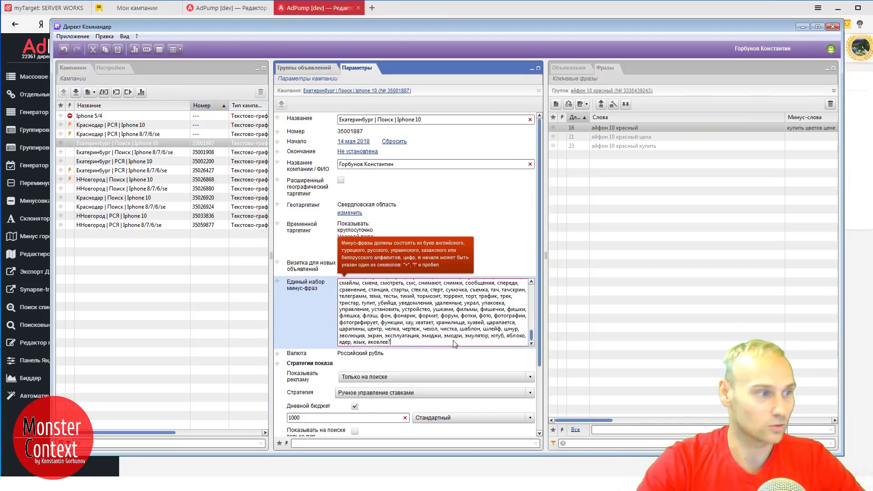
{"action": "key", "text": "BackSpace"}
{"action": "type", "text": ", саундтрек"}
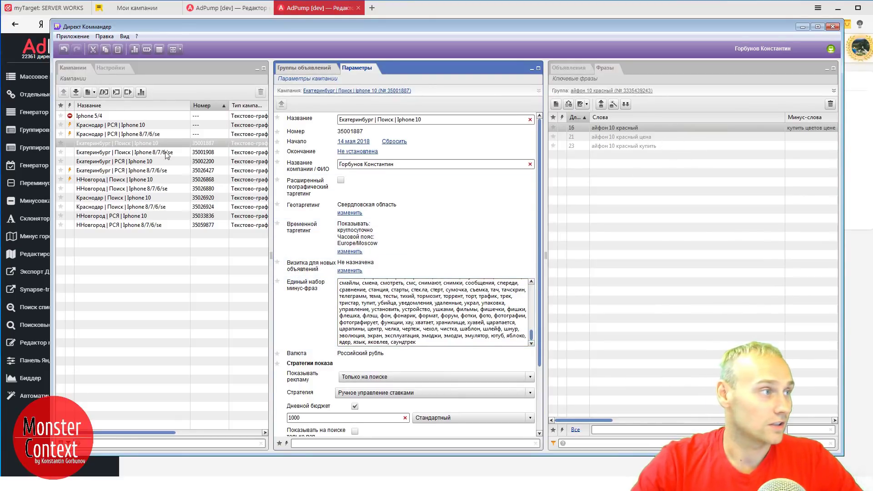
Send the campaign "Екатеринбург | Поиск | Iphone 10" to the server, overwriting the changes made there, and dismiss the completion dialog.
{"action": "left_click", "coordinate": [112, 143]}
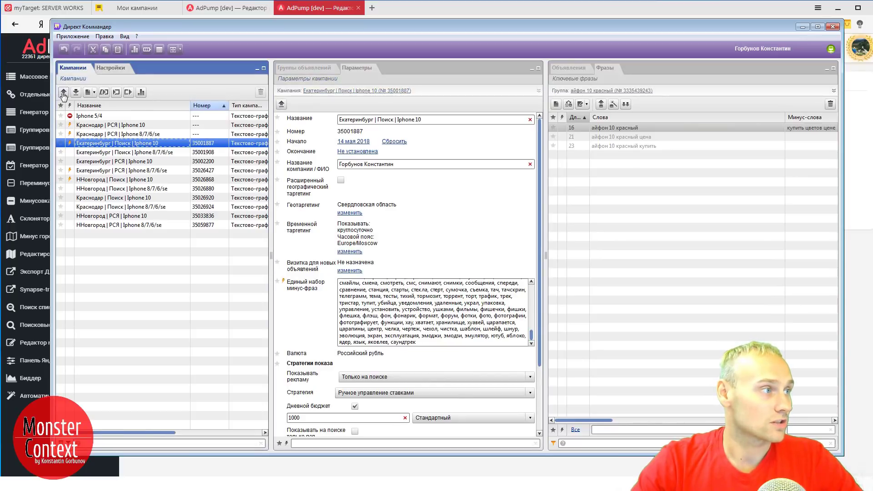
{"action": "left_click", "coordinate": [64, 93]}
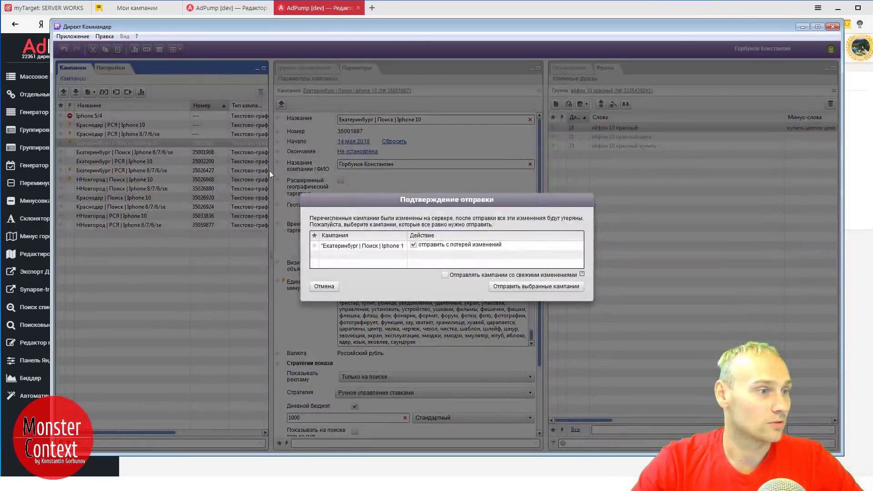
{"action": "left_click", "coordinate": [525, 287]}
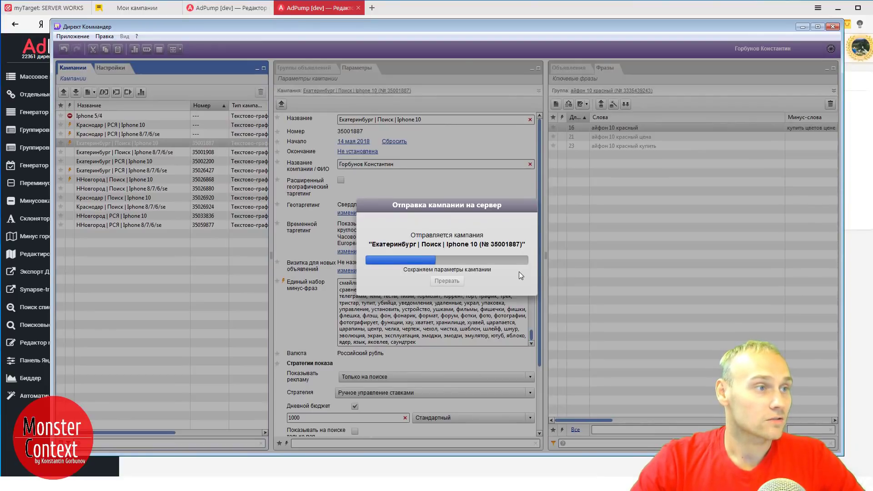
{"action": "left_click", "coordinate": [456, 11]}
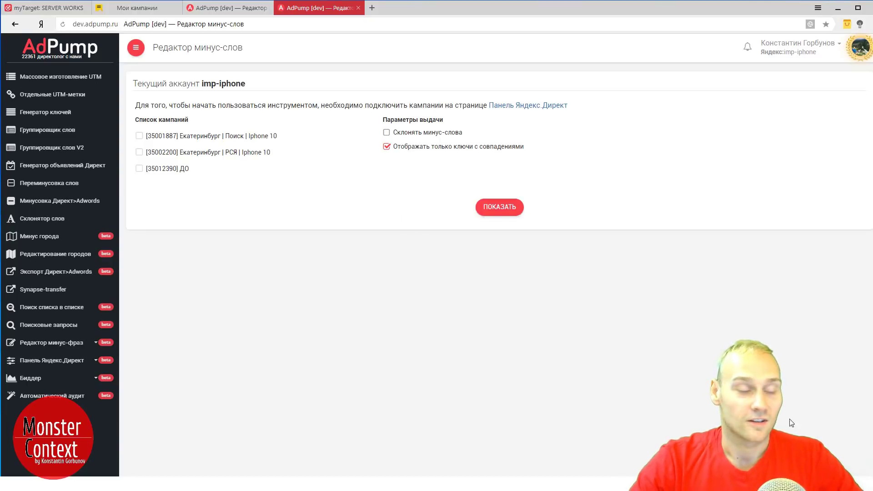
{"action": "key", "text": "alt+Tab"}
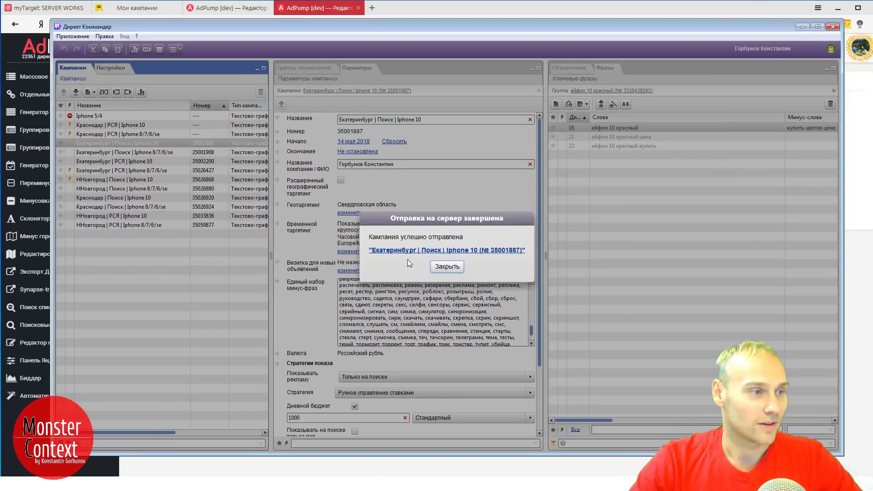
{"action": "left_click", "coordinate": [447, 266]}
Switch to AdPump and refresh the campaign "Екатеринбург | Поиск | Iphone 10" from the Yandex.Direct panel.
{"action": "left_click", "coordinate": [440, 12]}
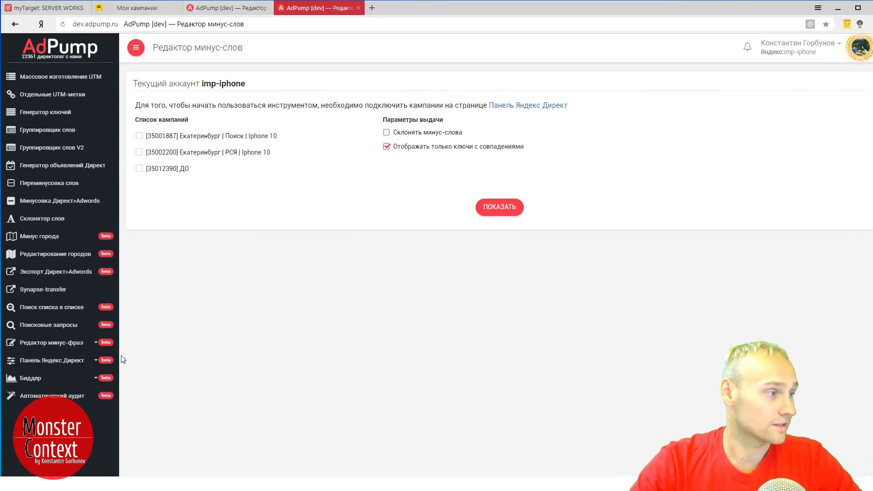
{"action": "left_click", "coordinate": [83, 359]}
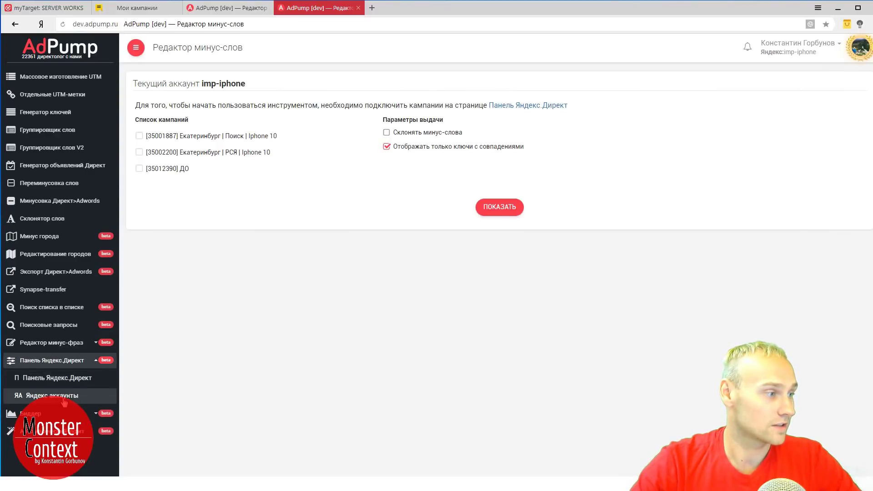
{"action": "left_click", "coordinate": [63, 381]}
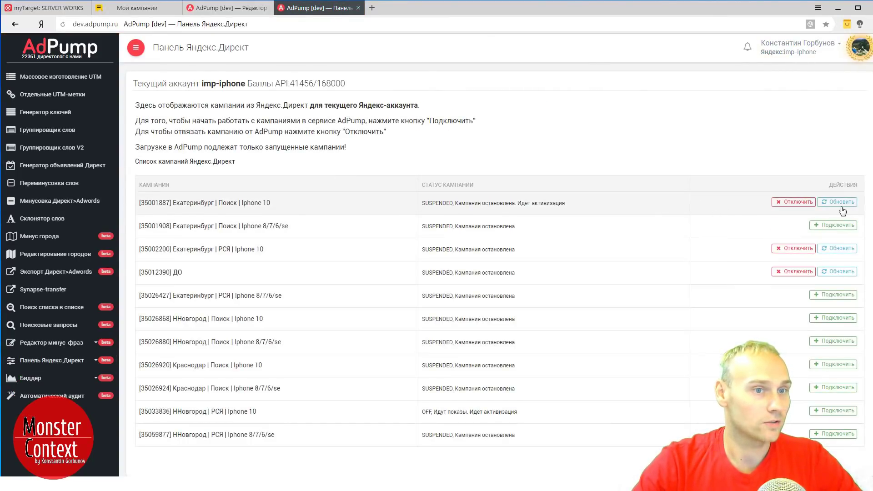
{"action": "left_click", "coordinate": [841, 203]}
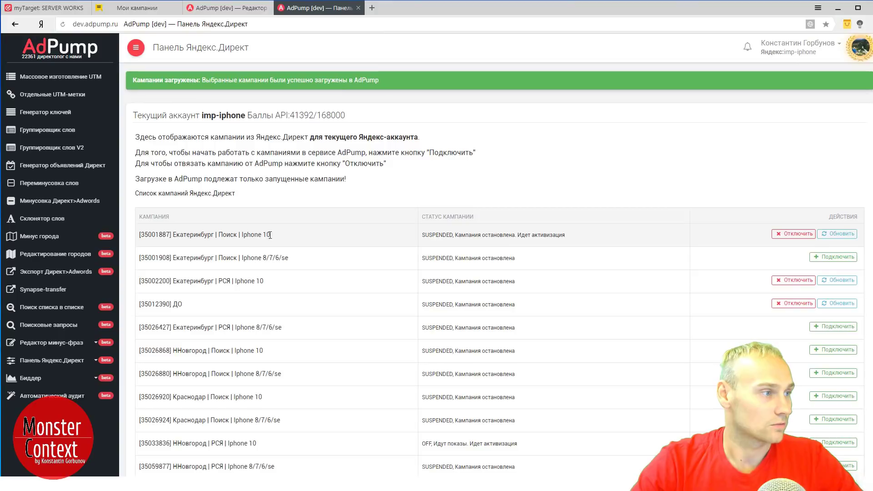
Set up a negative-phrase search for the campaigns "Екатеринбург | Поиск | Iphone 10" and "Екатеринбург | РСЯ | Iphone 10", with "Склонять минус-слова" enabled.
{"action": "left_click", "coordinate": [58, 344]}
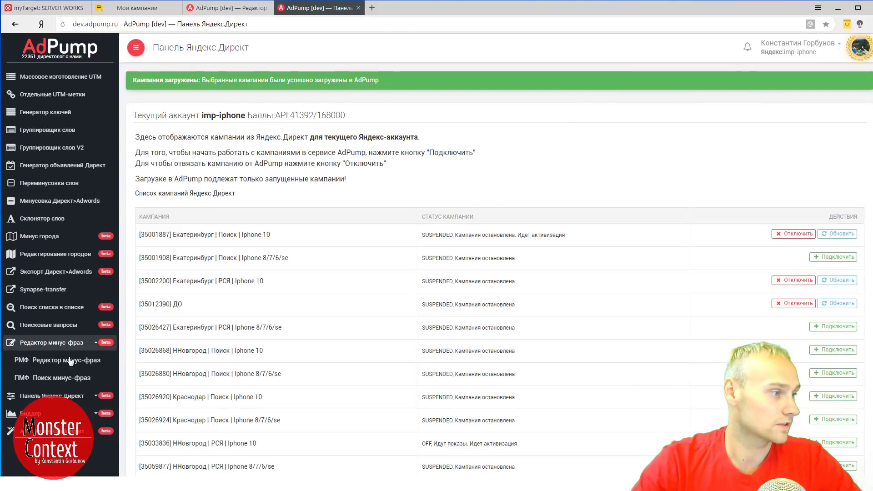
{"action": "left_click", "coordinate": [49, 380]}
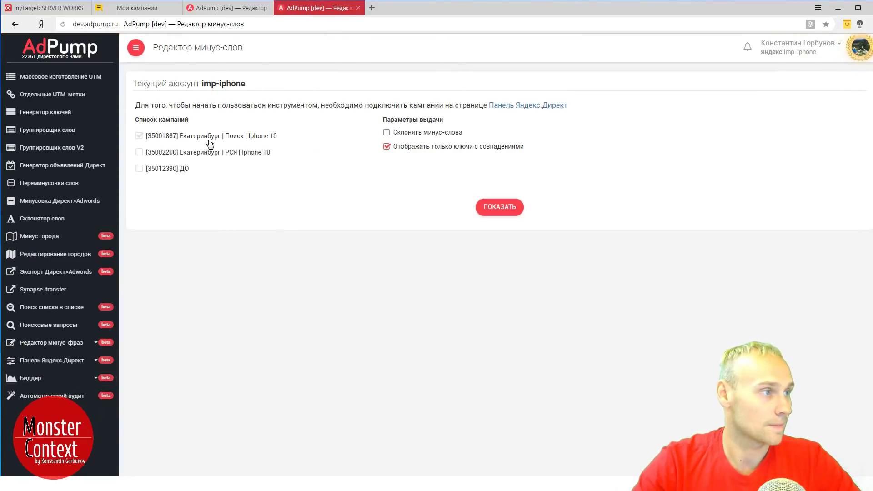
{"action": "left_click", "coordinate": [207, 138]}
{"action": "left_click", "coordinate": [209, 155]}
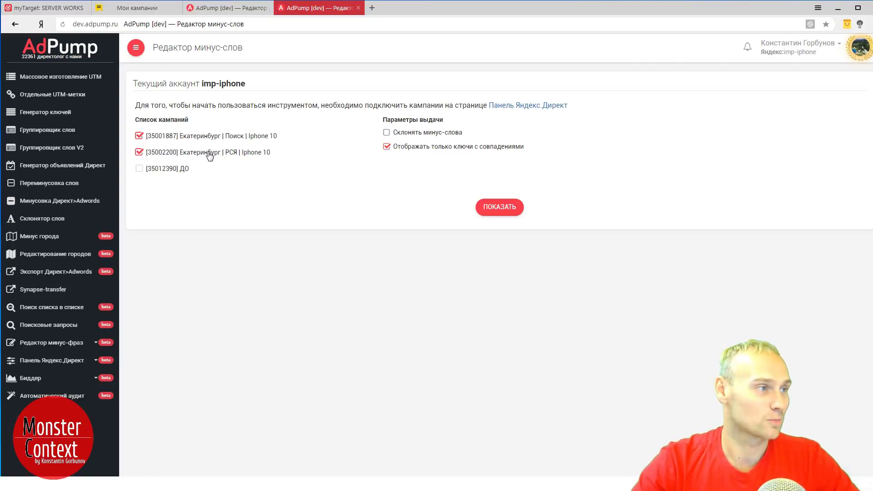
{"action": "left_click", "coordinate": [386, 132]}
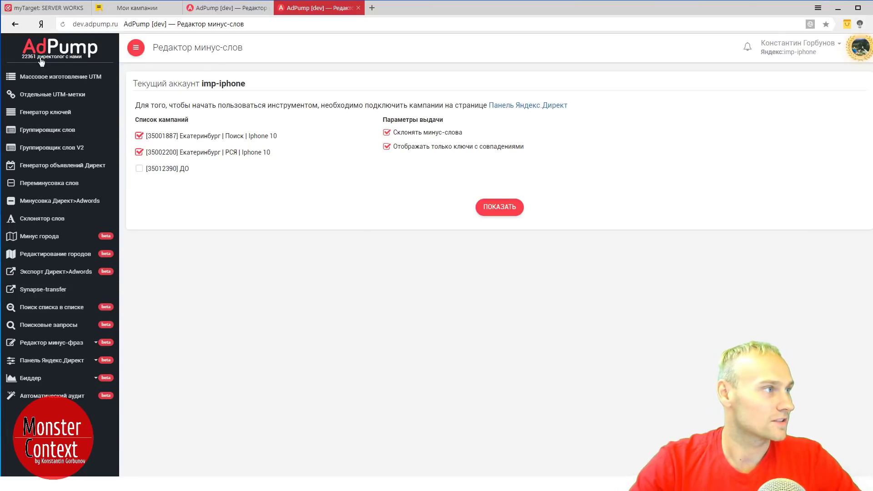
{"action": "key", "text": "alt+Tab"}
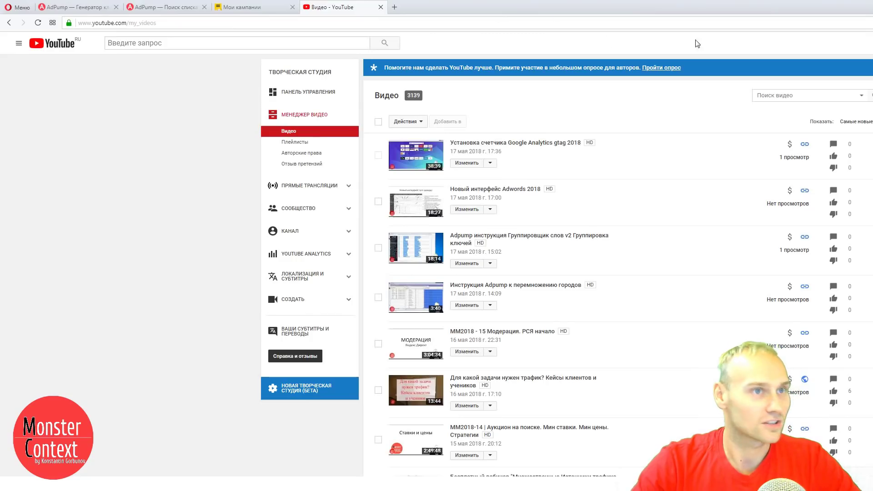
{"action": "double_click", "coordinate": [645, 9]}
{"action": "left_click", "coordinate": [155, 20]}
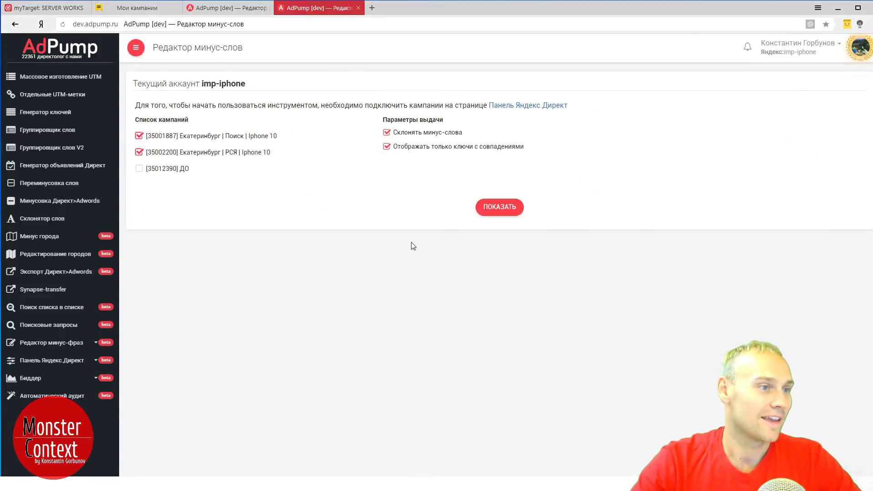
Run the search for matching key phrases, look through the campaign's shared negative-phrase set in Direct Commander meanwhile, and return to AdPump.
{"action": "left_click", "coordinate": [498, 208]}
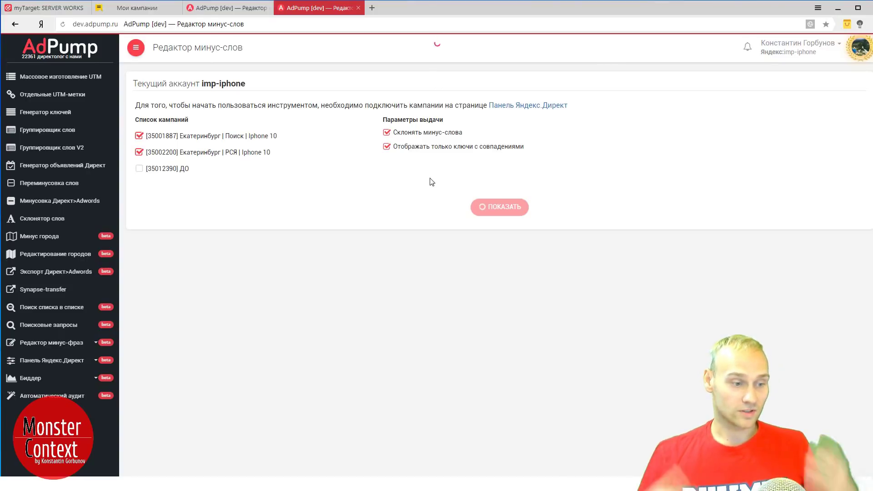
{"action": "key", "text": "alt+Tab"}
{"action": "scroll", "coordinate": [532, 318], "scroll_direction": "down", "scroll_amount": 3}
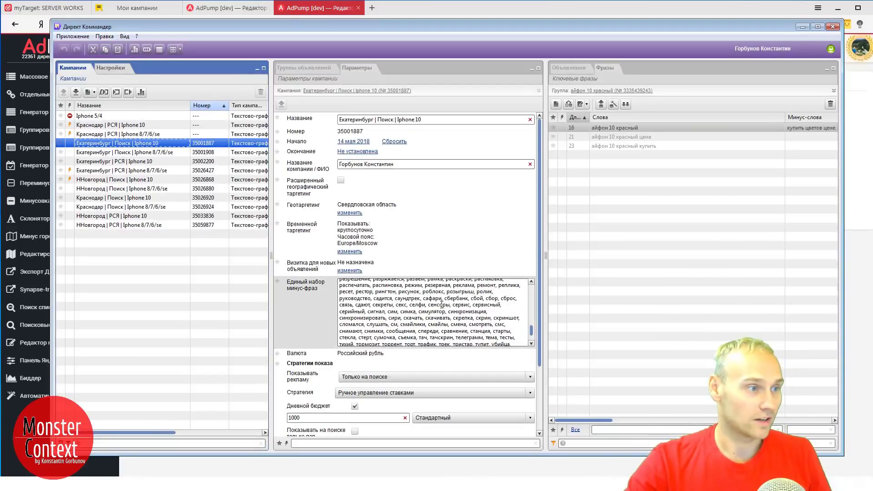
{"action": "scroll", "coordinate": [531, 309], "scroll_direction": "up", "scroll_amount": 10}
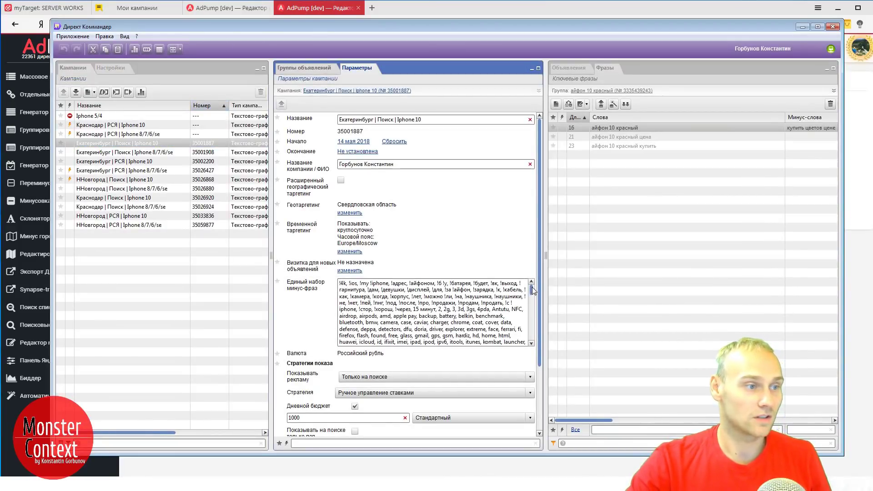
{"action": "scroll", "coordinate": [532, 310], "scroll_direction": "up", "scroll_amount": 10}
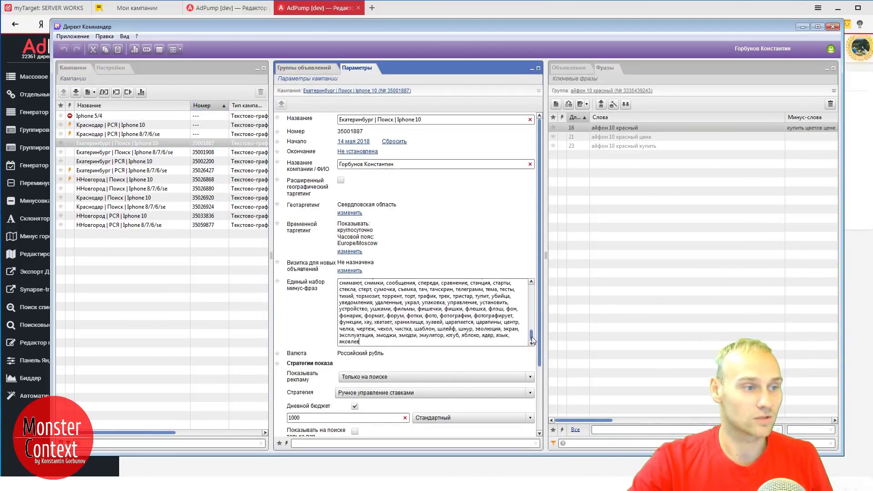
{"action": "left_click", "coordinate": [553, 8]}
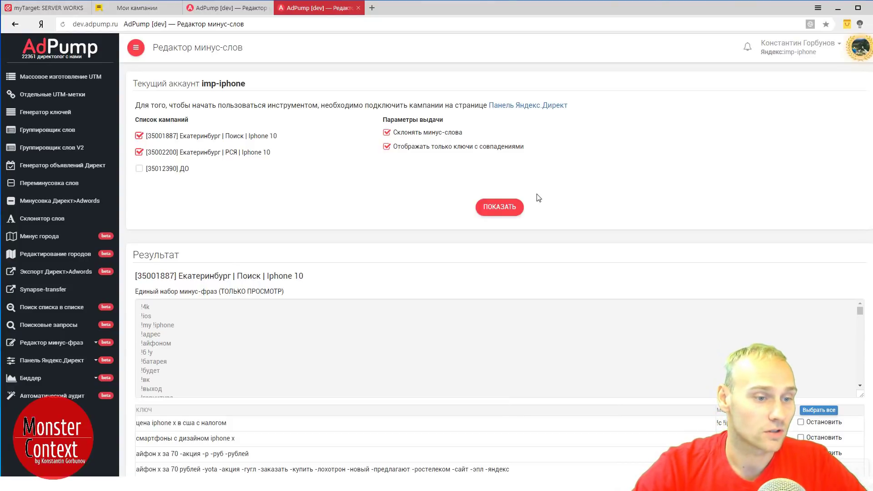
Examine the search results for "Екатеринбург | Поиск | Iphone 10", including its view-only shared negative-phrase set and the table of matching key phrases.
{"action": "scroll", "coordinate": [551, 201], "scroll_direction": "down", "scroll_amount": 3}
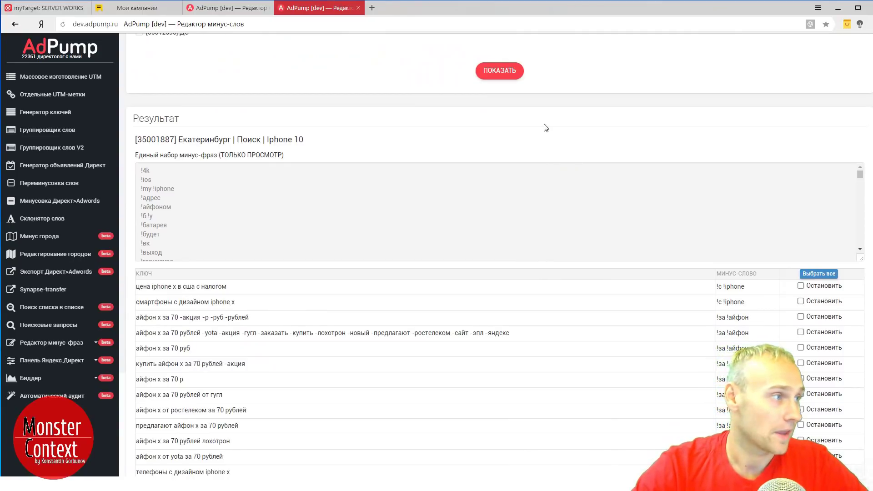
{"action": "scroll", "coordinate": [500, 254], "scroll_direction": "down", "scroll_amount": 10}
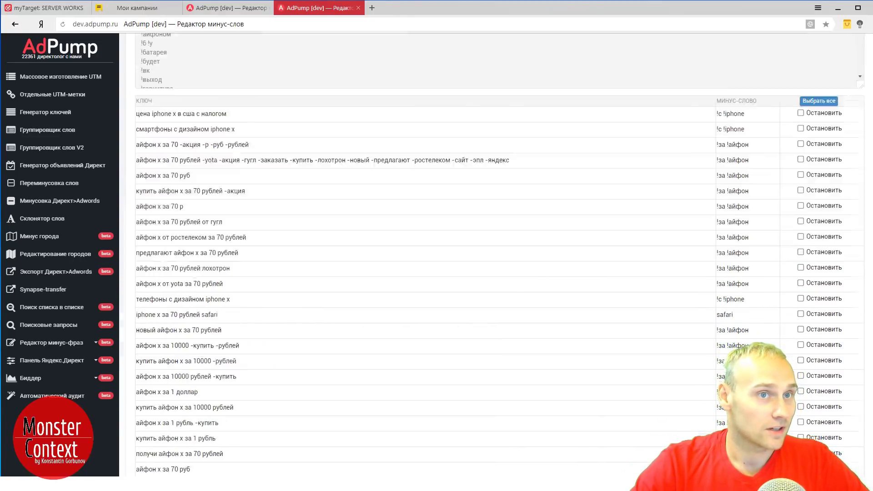
{"action": "scroll", "coordinate": [500, 255], "scroll_direction": "down", "scroll_amount": 15}
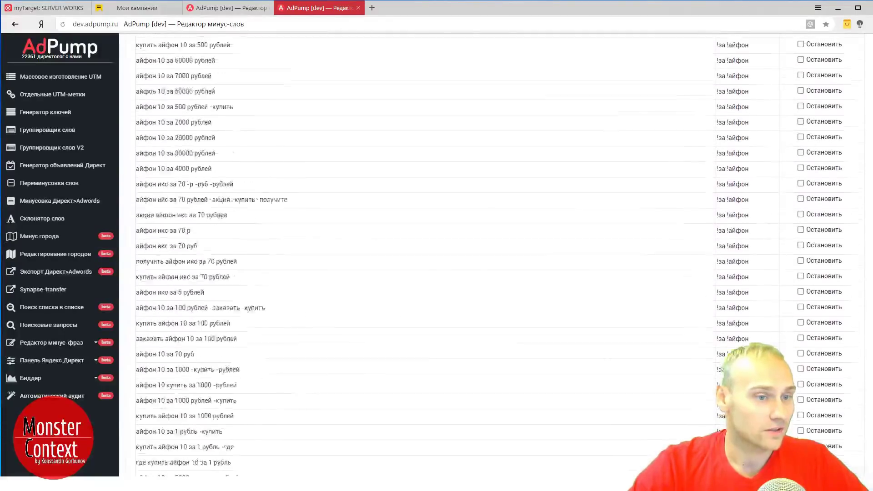
{"action": "scroll", "coordinate": [810, 85], "scroll_direction": "up", "scroll_amount": 20}
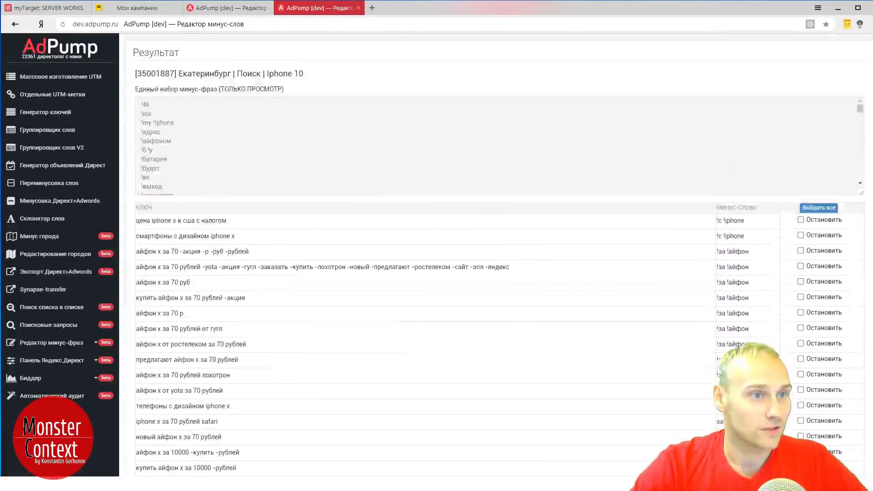
{"action": "scroll", "coordinate": [507, 193], "scroll_direction": "up", "scroll_amount": 2}
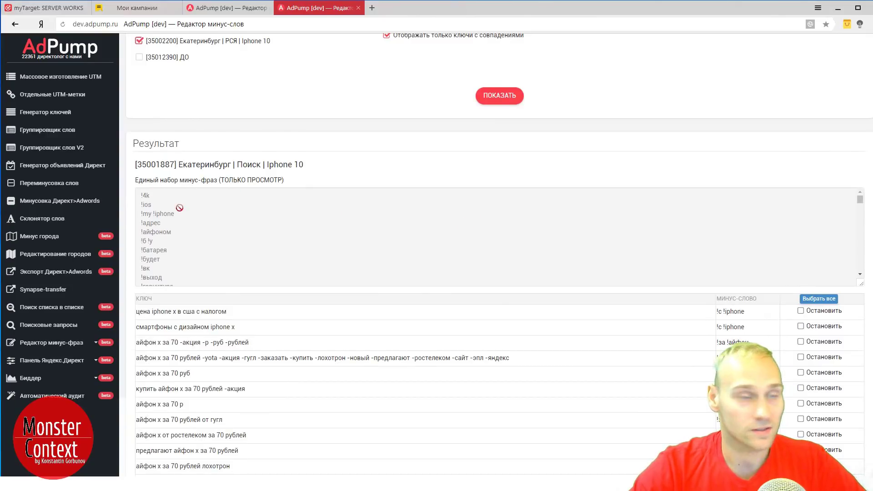
{"action": "scroll", "coordinate": [183, 207], "scroll_direction": "down", "scroll_amount": 1}
{"action": "scroll", "coordinate": [183, 207], "scroll_direction": "down", "scroll_amount": 5}
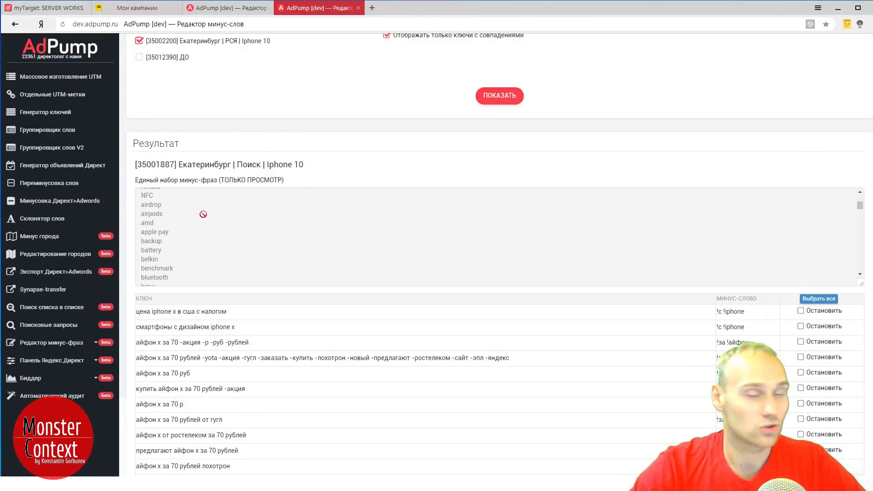
{"action": "scroll", "coordinate": [203, 214], "scroll_direction": "down", "scroll_amount": 10}
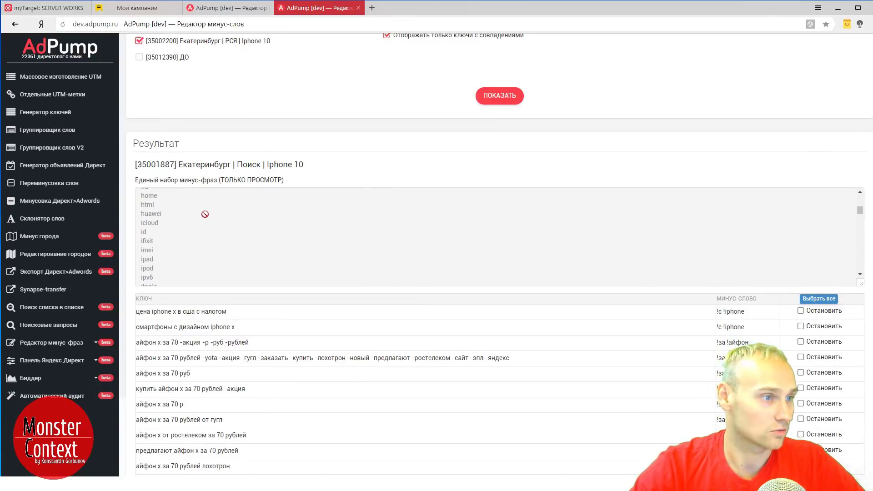
{"action": "scroll", "coordinate": [858, 92], "scroll_direction": "up", "scroll_amount": 3}
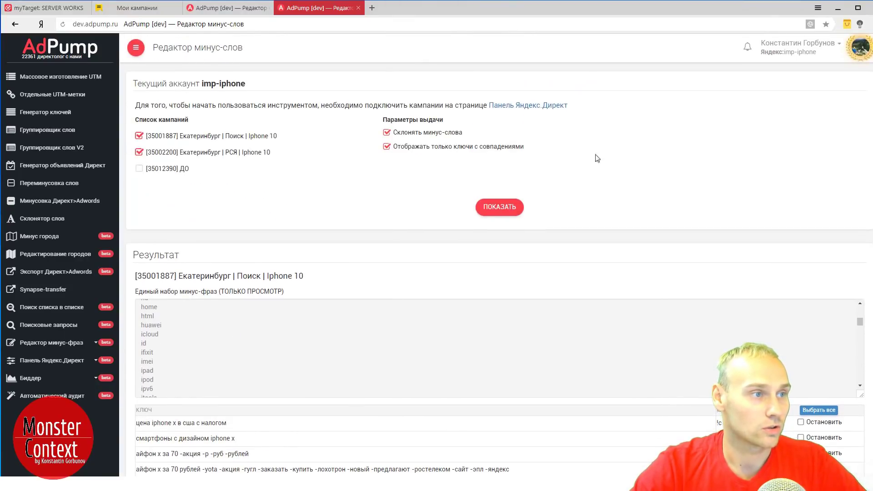
{"action": "scroll", "coordinate": [636, 190], "scroll_direction": "down", "scroll_amount": 6}
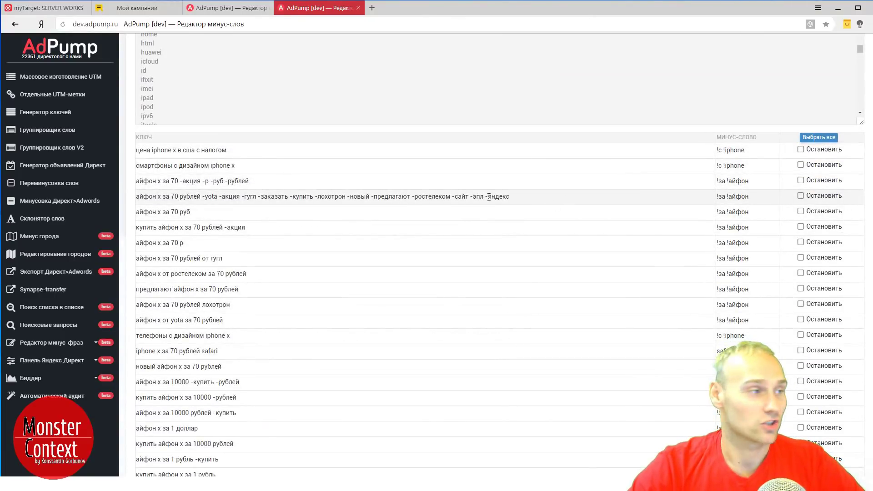
{"action": "key", "text": "alt+Tab"}
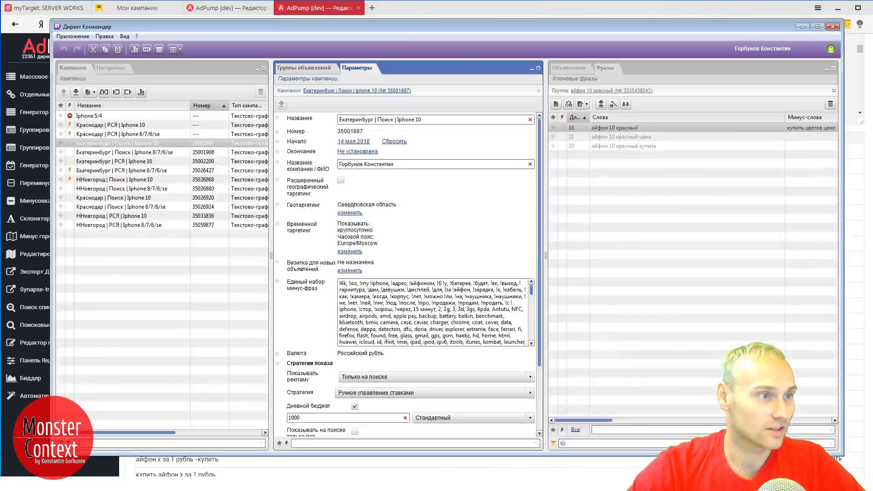
{"action": "left_click", "coordinate": [800, 26]}
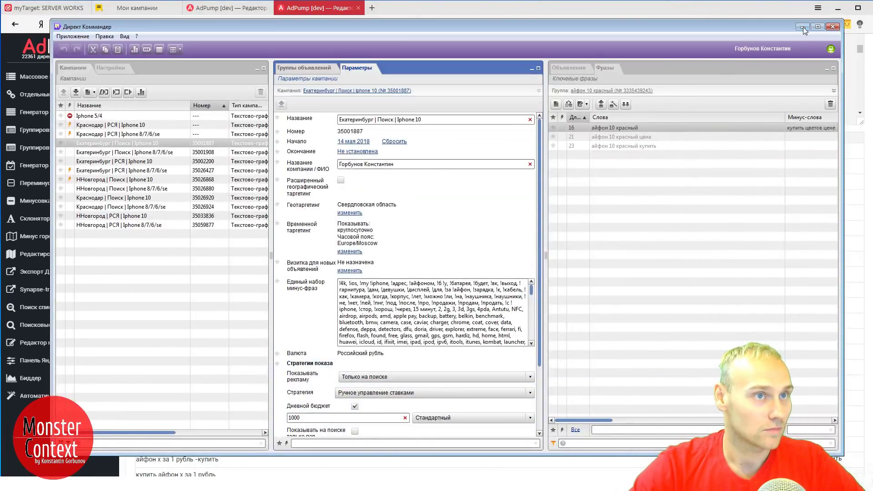
Look through the matching key phrases of both campaigns, from the search campaign on to "Екатеринбург | РСЯ | Iphone 10".
{"action": "scroll", "coordinate": [336, 190], "scroll_direction": "up", "scroll_amount": 3}
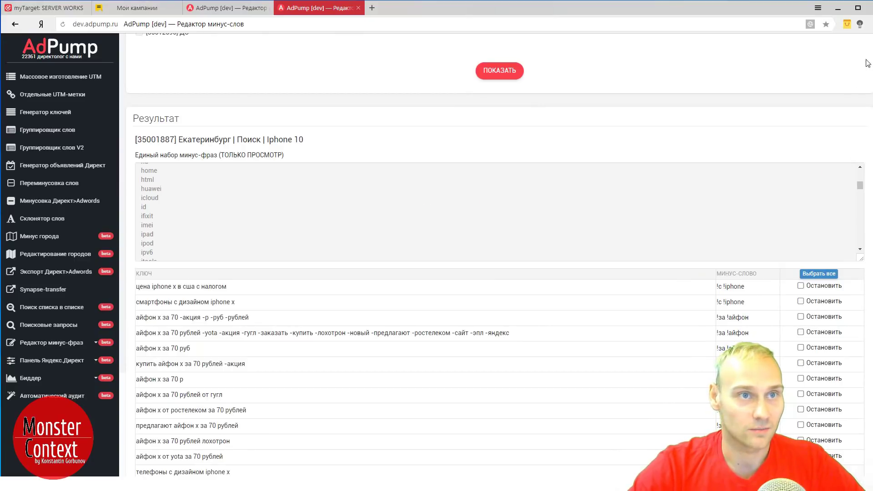
{"action": "scroll", "coordinate": [500, 273], "scroll_direction": "down", "scroll_amount": 20}
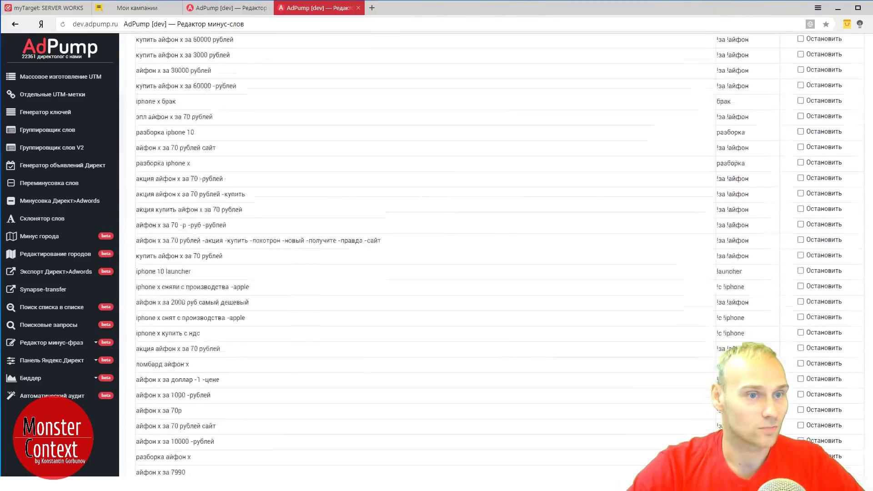
{"action": "scroll", "coordinate": [500, 254], "scroll_direction": "up", "scroll_amount": 2}
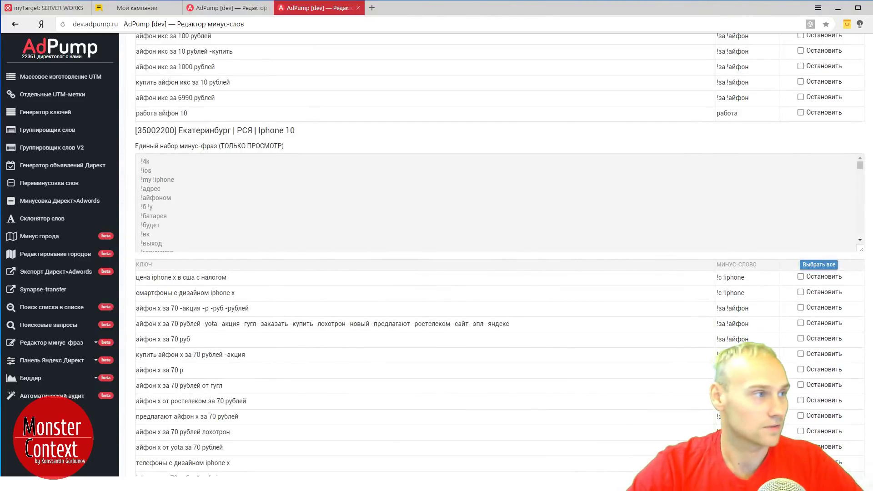
{"action": "scroll", "coordinate": [500, 255], "scroll_direction": "down", "scroll_amount": 20}
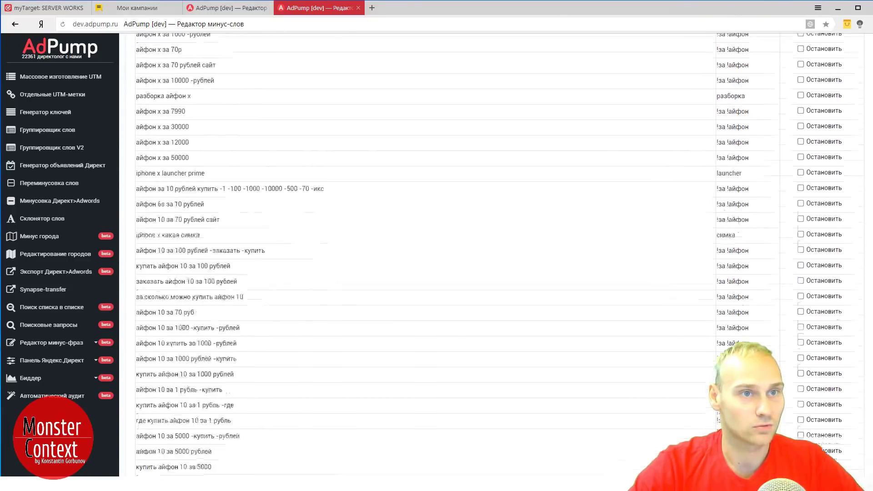
{"action": "scroll", "coordinate": [518, 250], "scroll_direction": "up", "scroll_amount": 15}
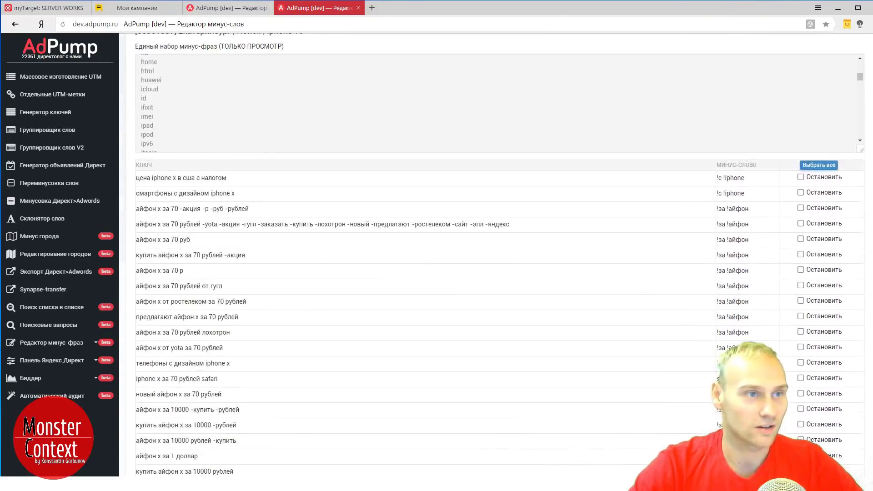
Compare the search campaign's key phrases with their conflicting negative words, highlighting "разборка" beside the phrase "разборка айфон х".
{"action": "scroll", "coordinate": [519, 250], "scroll_direction": "down", "scroll_amount": 1}
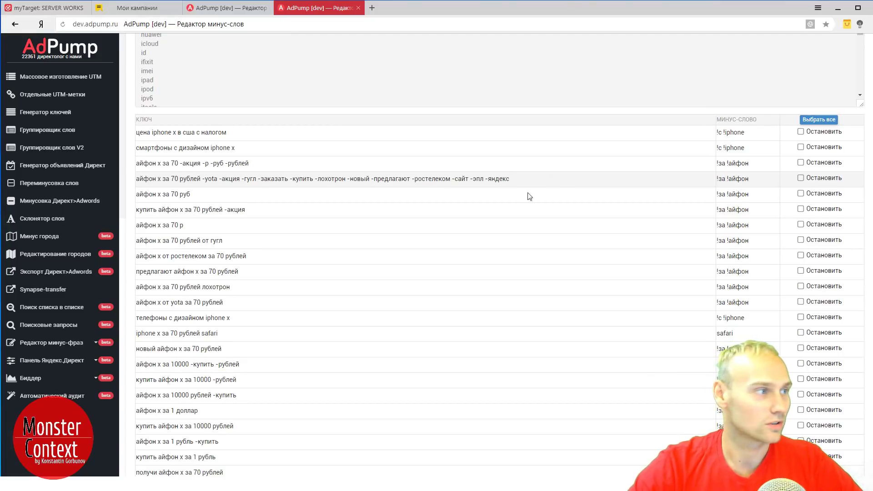
{"action": "scroll", "coordinate": [483, 226], "scroll_direction": "down", "scroll_amount": 1}
{"action": "scroll", "coordinate": [482, 228], "scroll_direction": "up", "scroll_amount": 1}
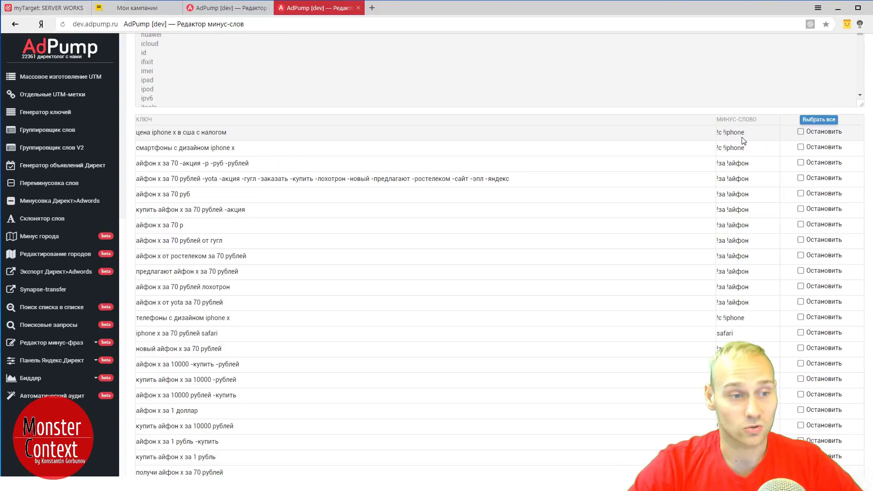
{"action": "scroll", "coordinate": [741, 141], "scroll_direction": "down", "scroll_amount": 5}
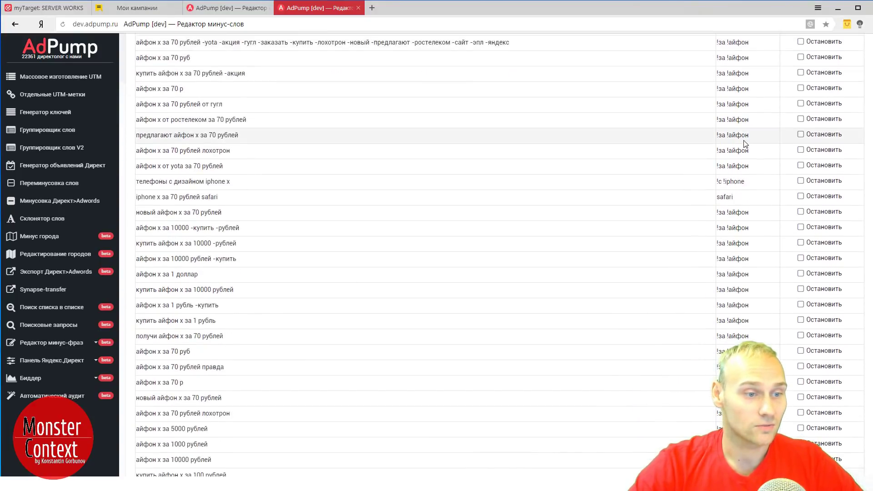
{"action": "scroll", "coordinate": [754, 142], "scroll_direction": "down", "scroll_amount": 3}
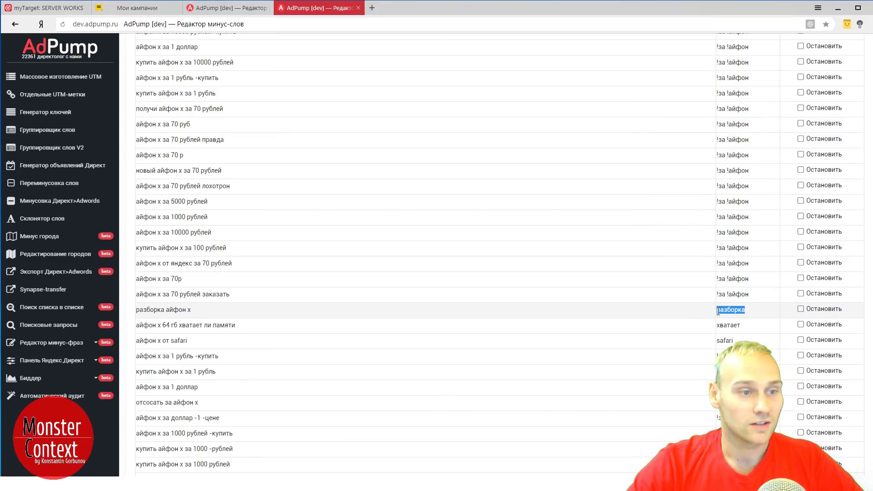
Mark the key phrases "разборка айфон х" and "айфон х 64 гб хватает ли памяти" for stopping, after a glance at Direct Commander.
{"action": "left_click", "coordinate": [138, 310]}
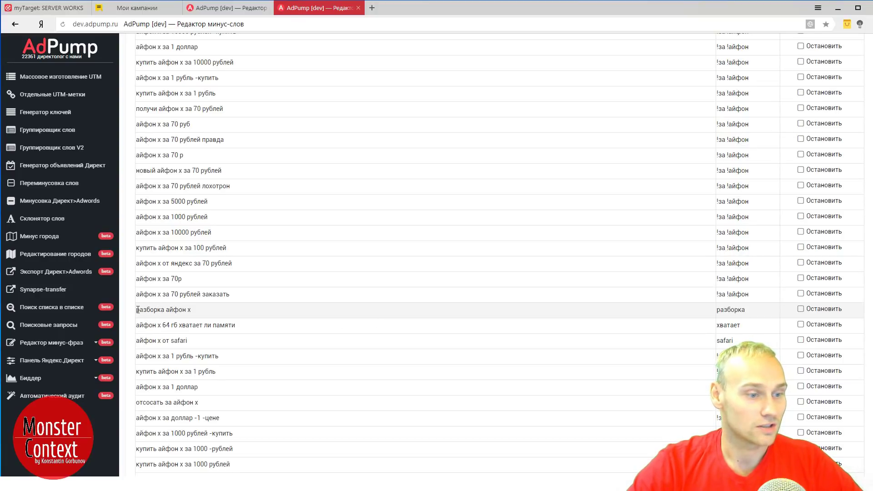
{"action": "key", "text": "alt+Tab"}
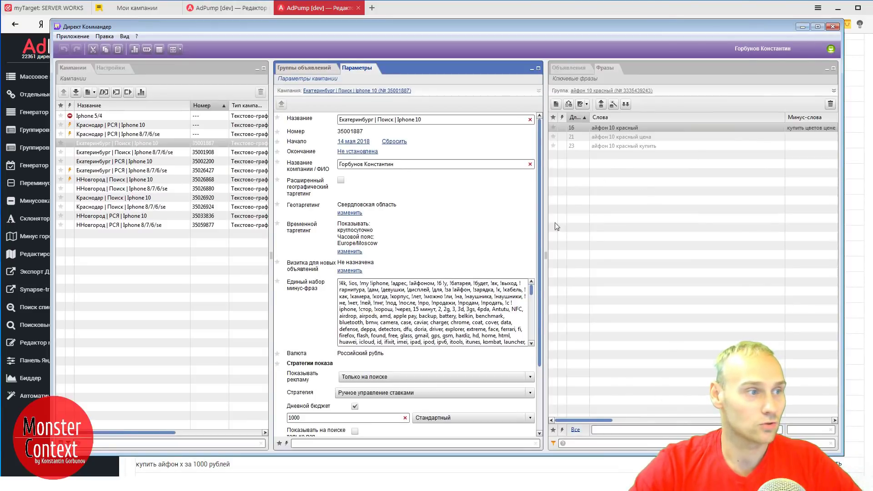
{"action": "left_click", "coordinate": [801, 28]}
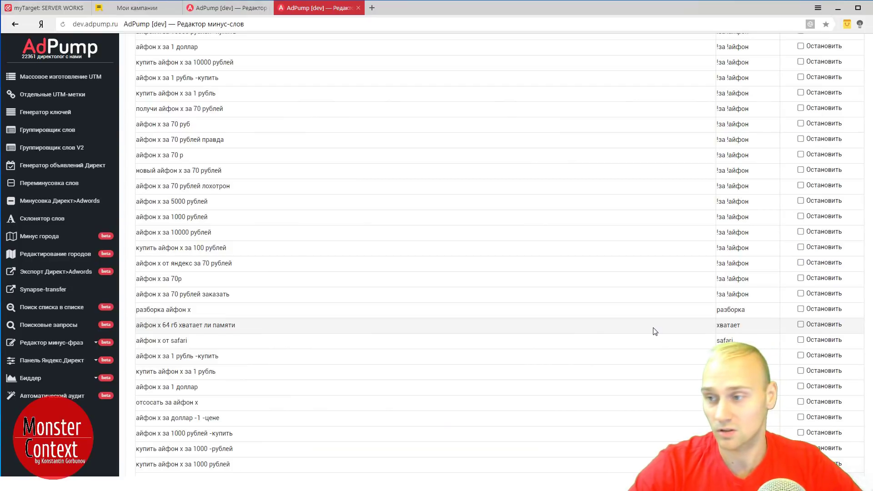
{"action": "left_click", "coordinate": [800, 311]}
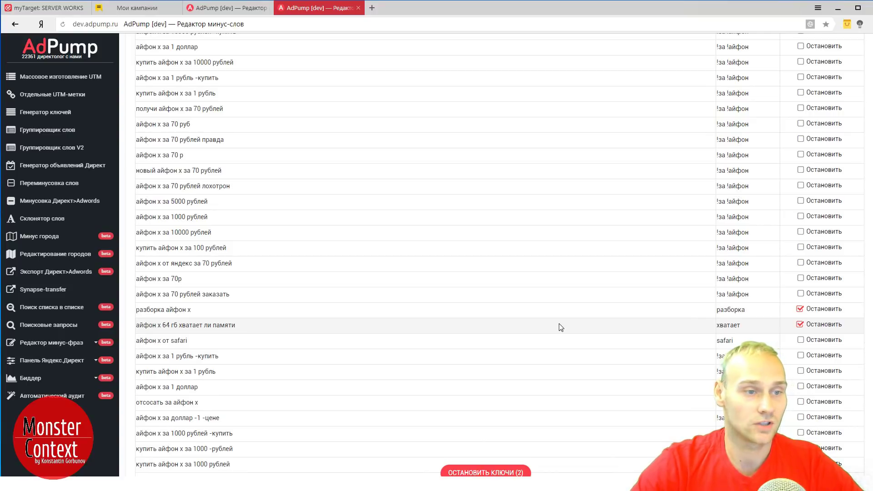
Look through the remaining matching key phrases and their negative words, and expand the negative-phrase editor section to show its two tools.
{"action": "scroll", "coordinate": [590, 325], "scroll_direction": "down", "scroll_amount": 8}
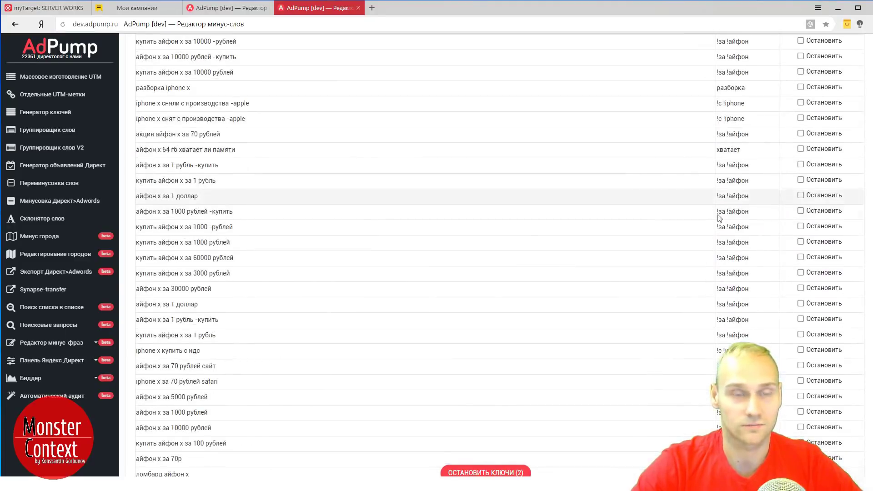
{"action": "left_click", "coordinate": [61, 344]}
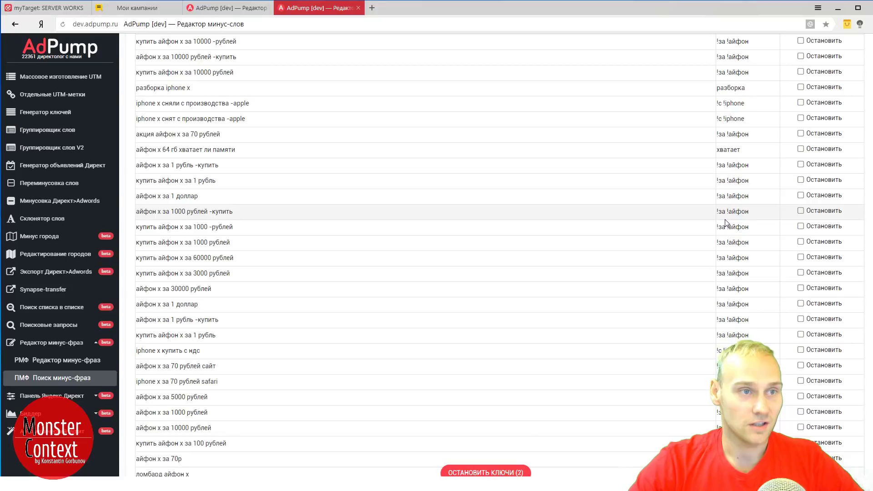
{"action": "scroll", "coordinate": [726, 223], "scroll_direction": "up", "scroll_amount": 1}
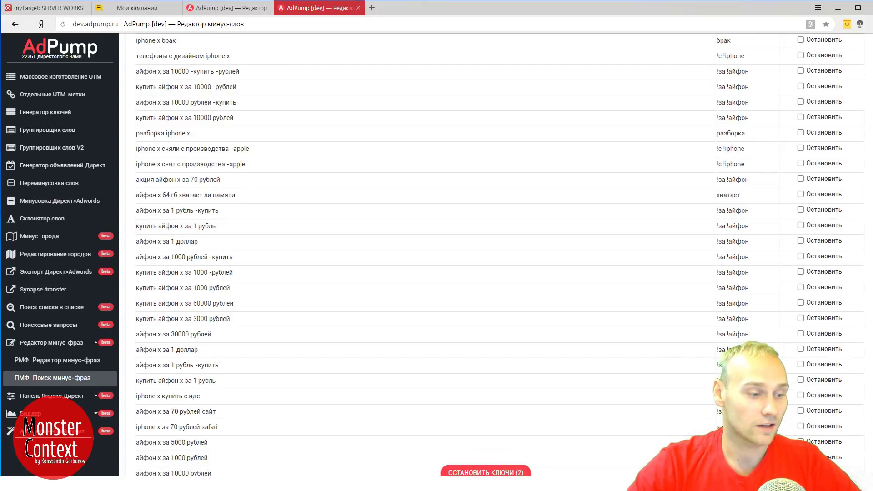
{"action": "key", "text": "alt+Tab"}
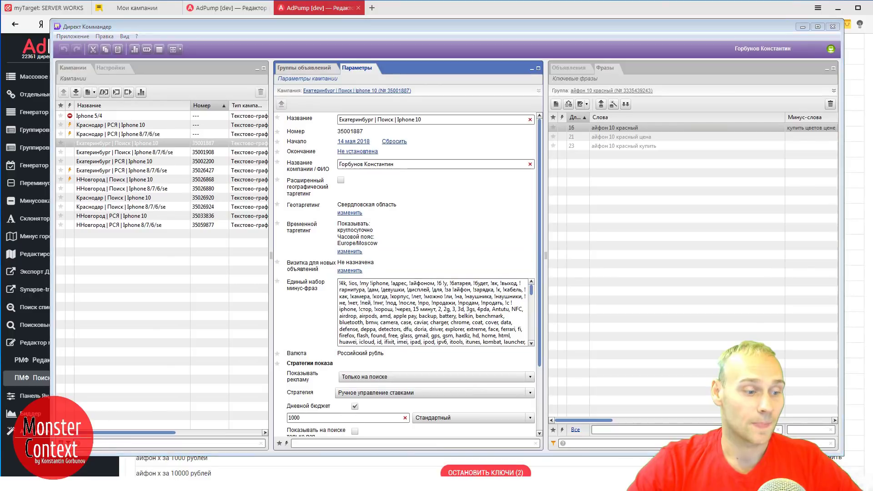
{"action": "key", "text": "alt+Tab"}
{"action": "scroll", "coordinate": [732, 212], "scroll_direction": "up", "scroll_amount": 2}
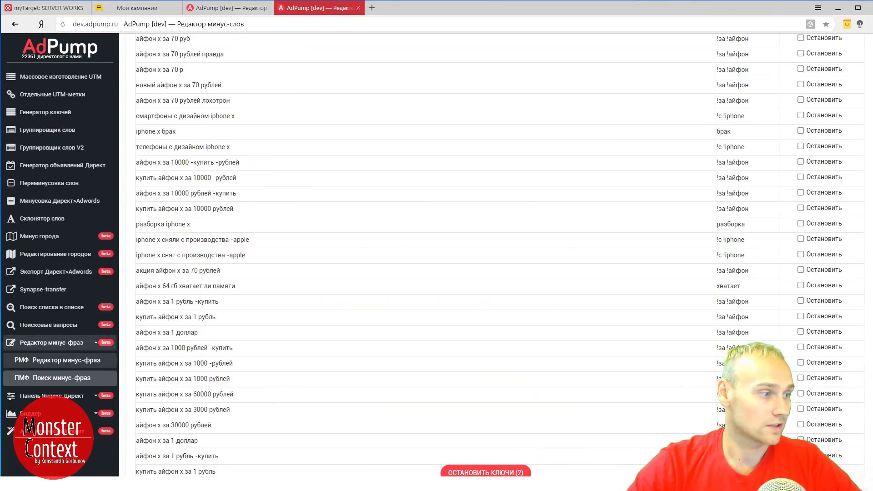
Switch to Direct Commander, select the numbered Iphone 10 campaigns of Екатеринбург, ННовгород and Краснодар together to view their shared parameters, and return to AdPump.
{"action": "key", "text": "alt+Tab"}
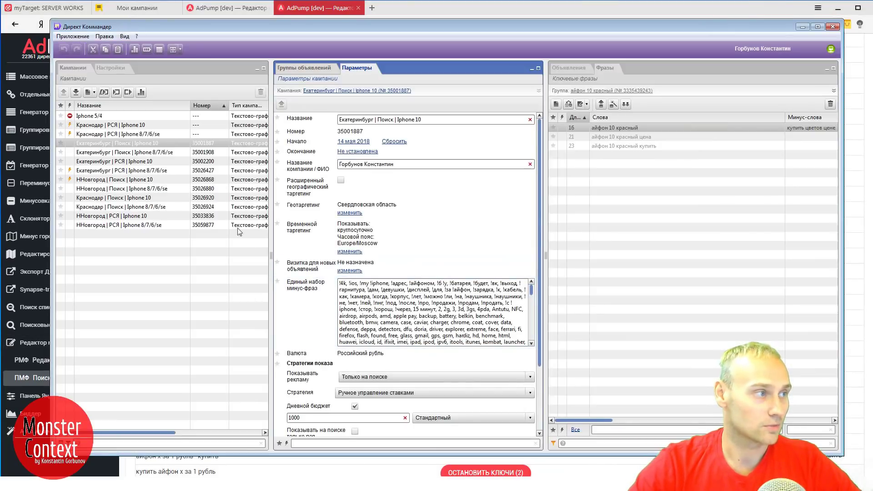
{"action": "left_click", "coordinate": [126, 162], "text": "ctrl"}
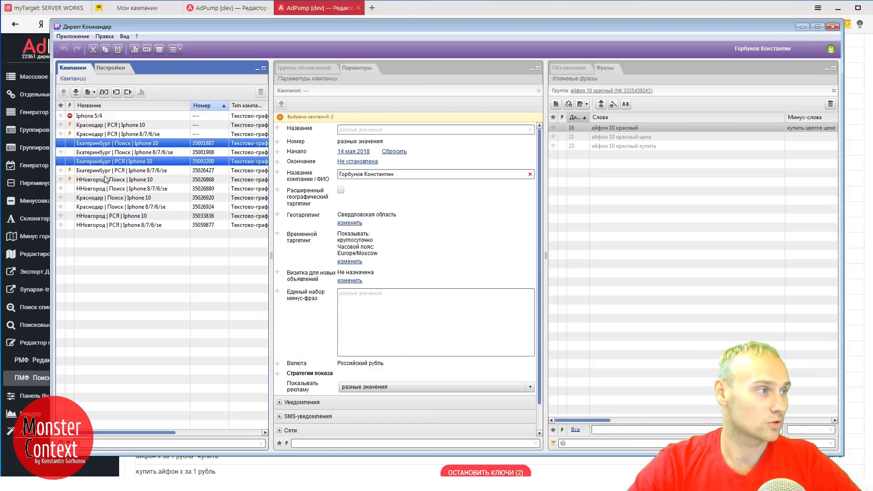
{"action": "left_click", "coordinate": [117, 198], "text": "ctrl"}
{"action": "left_click", "coordinate": [116, 180], "text": "ctrl"}
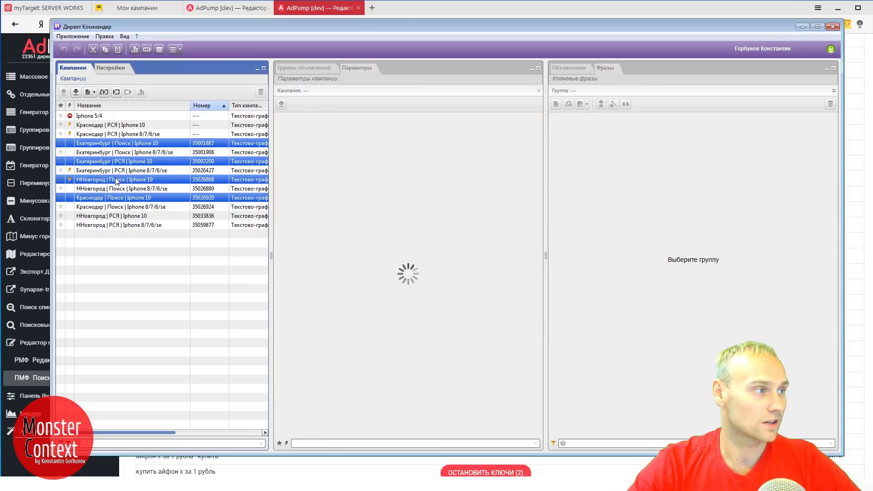
{"action": "left_click", "coordinate": [128, 216], "text": "ctrl"}
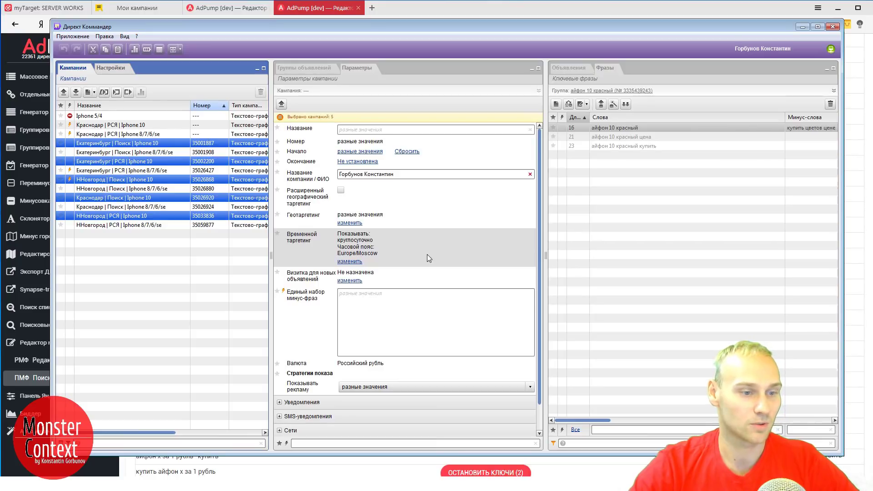
{"action": "left_click", "coordinate": [668, 468]}
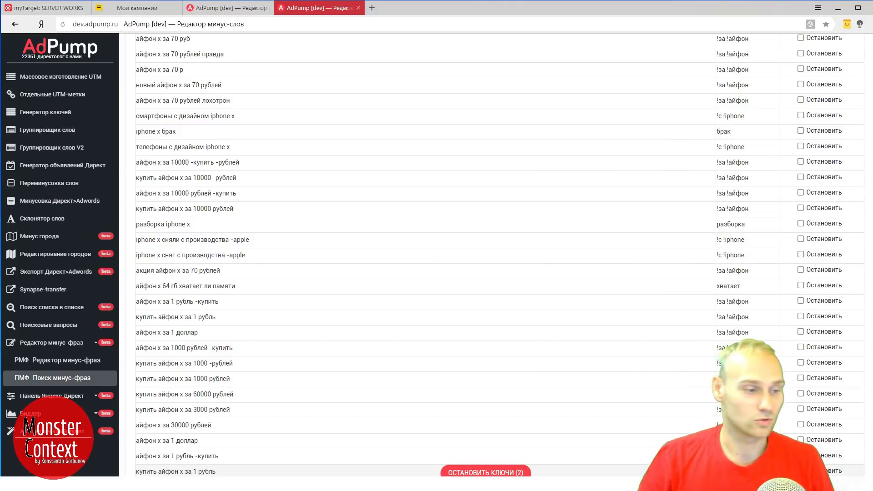
{"action": "key", "text": "alt+Tab"}
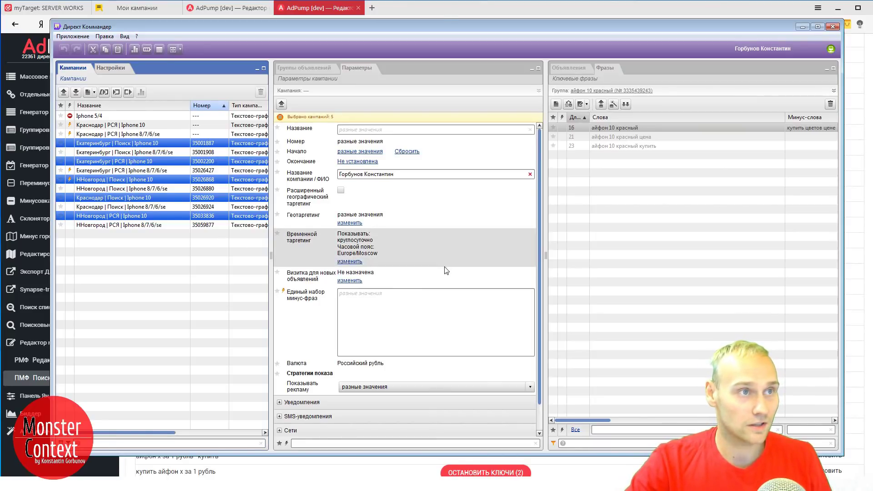
{"action": "left_click", "coordinate": [435, 11]}
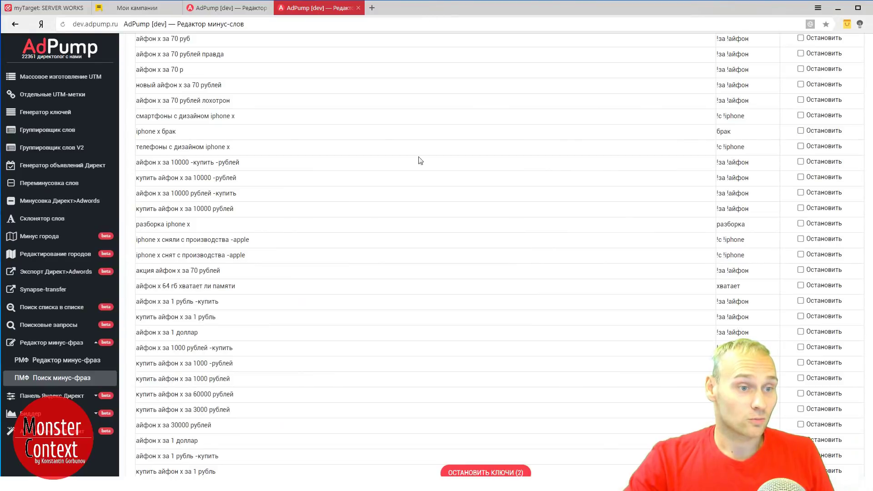